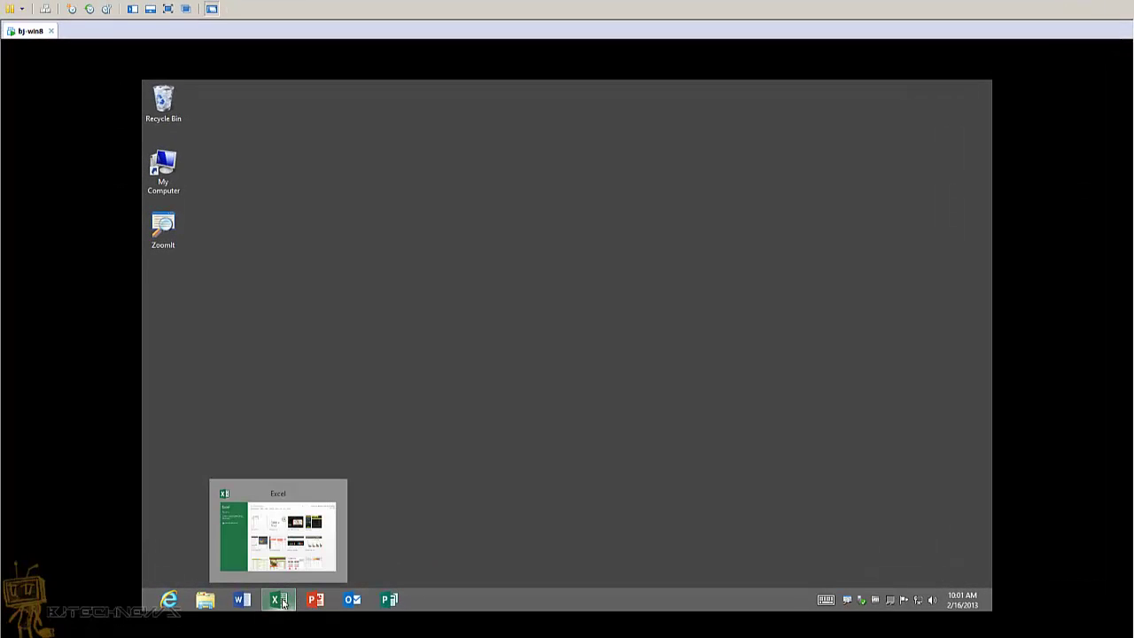
Switch to Excel, create a blank workbook and select cell H3.
click(282, 602)
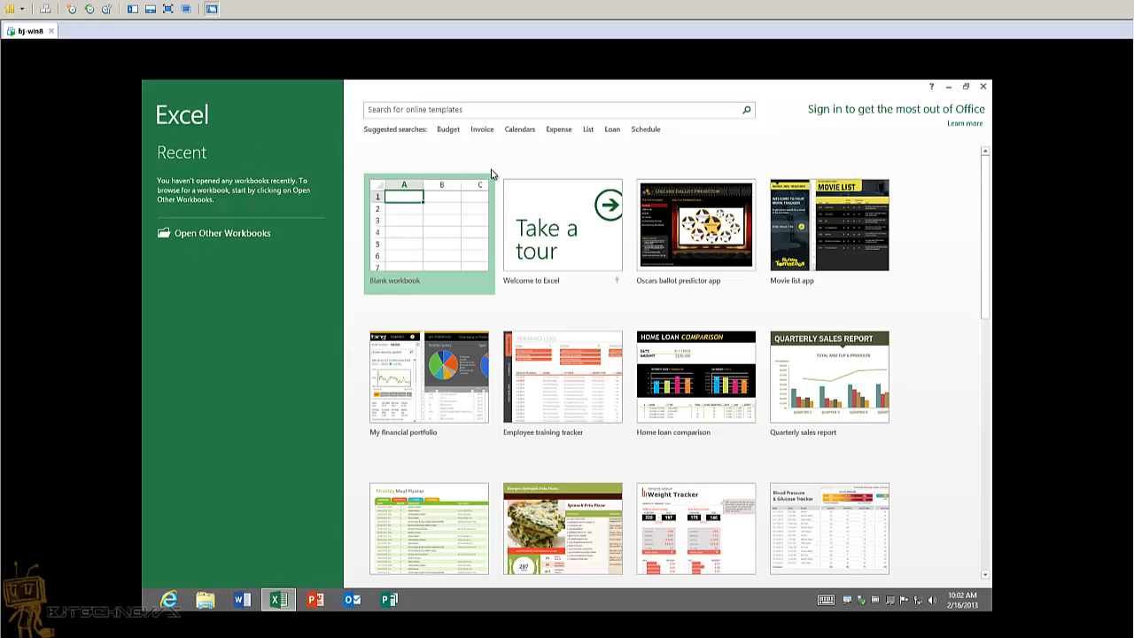
click(427, 235)
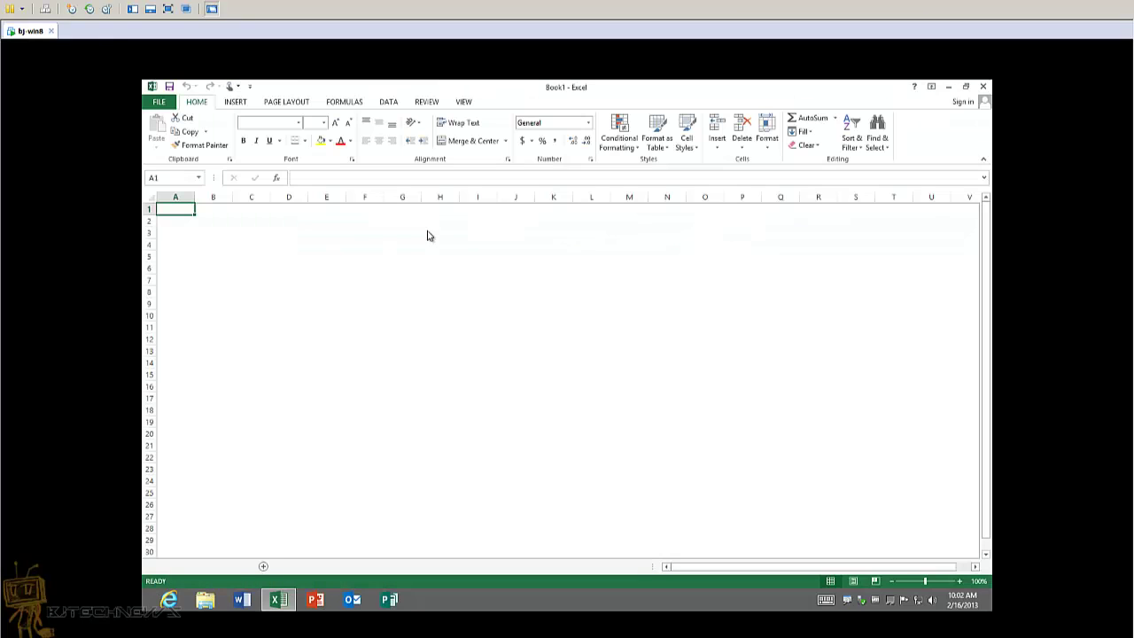
click(427, 235)
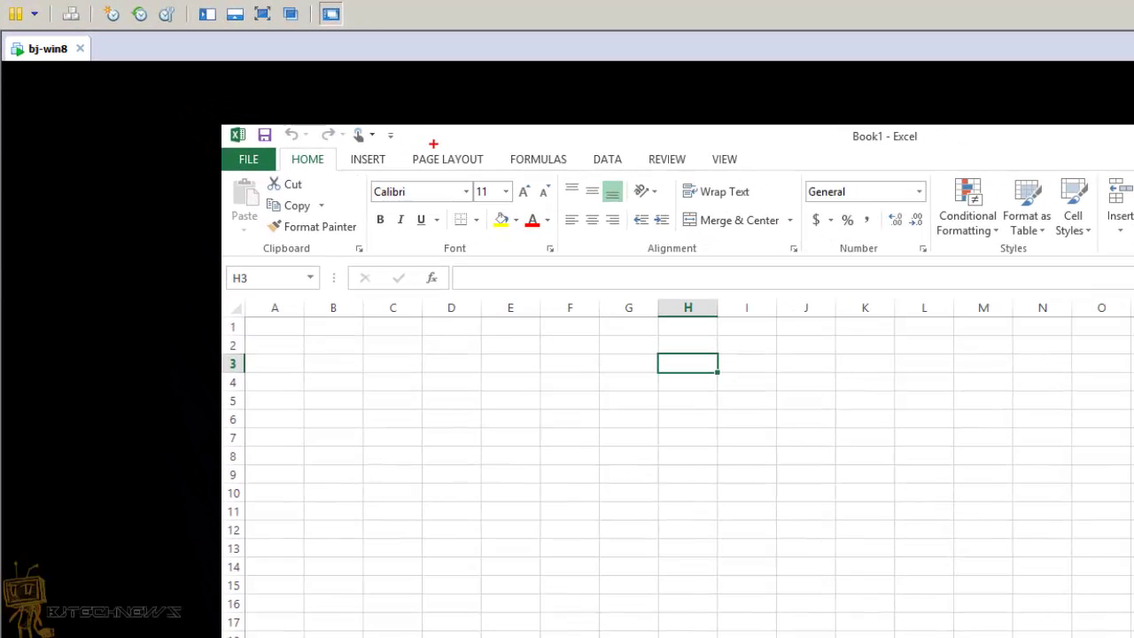
drag(278, 93, 184, 102)
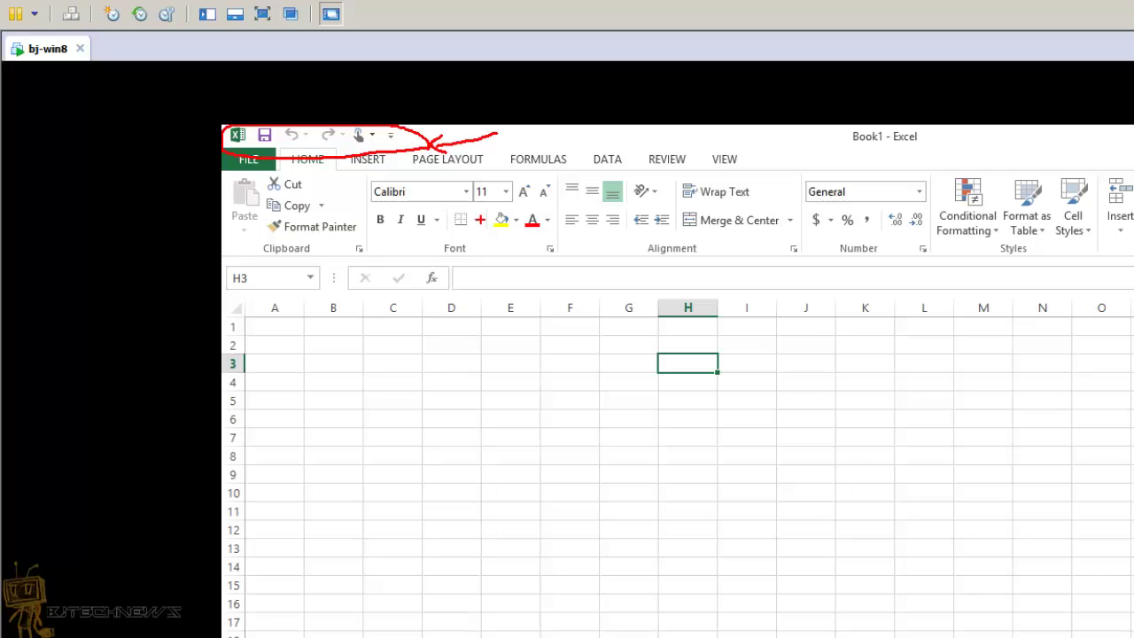
mouse_move(264, 141)
mouse_down()
mouse_move(276, 130)
mouse_move(264, 126)
mouse_move(253, 139)
mouse_move(280, 129)
mouse_move(303, 147)
mouse_move(303, 129)
mouse_move(336, 131)
mouse_up()
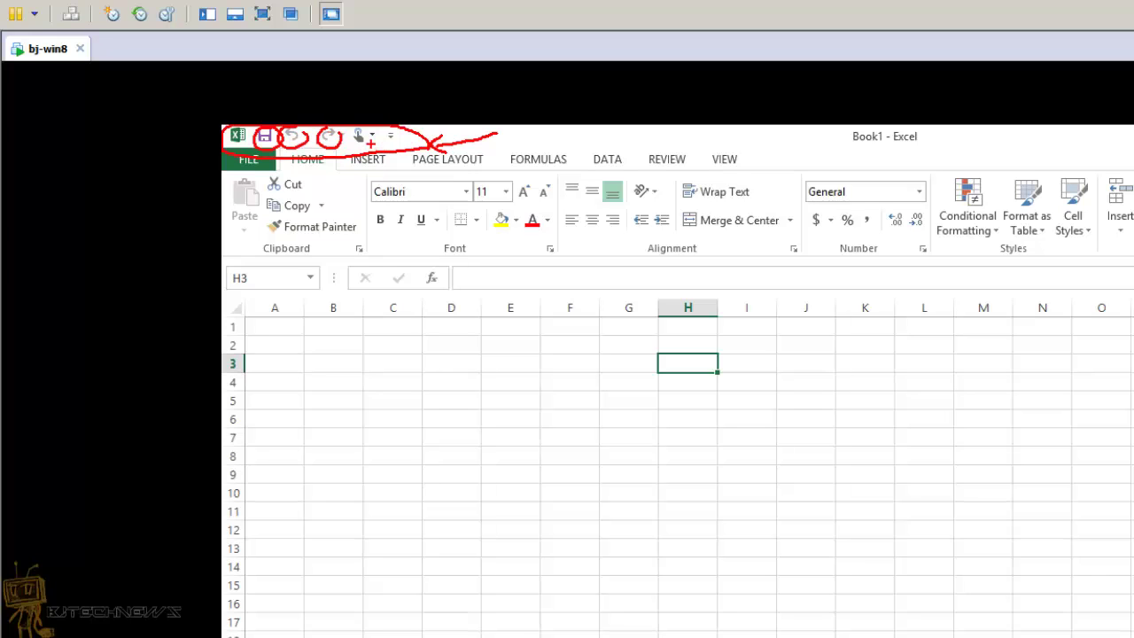
key(Escape)
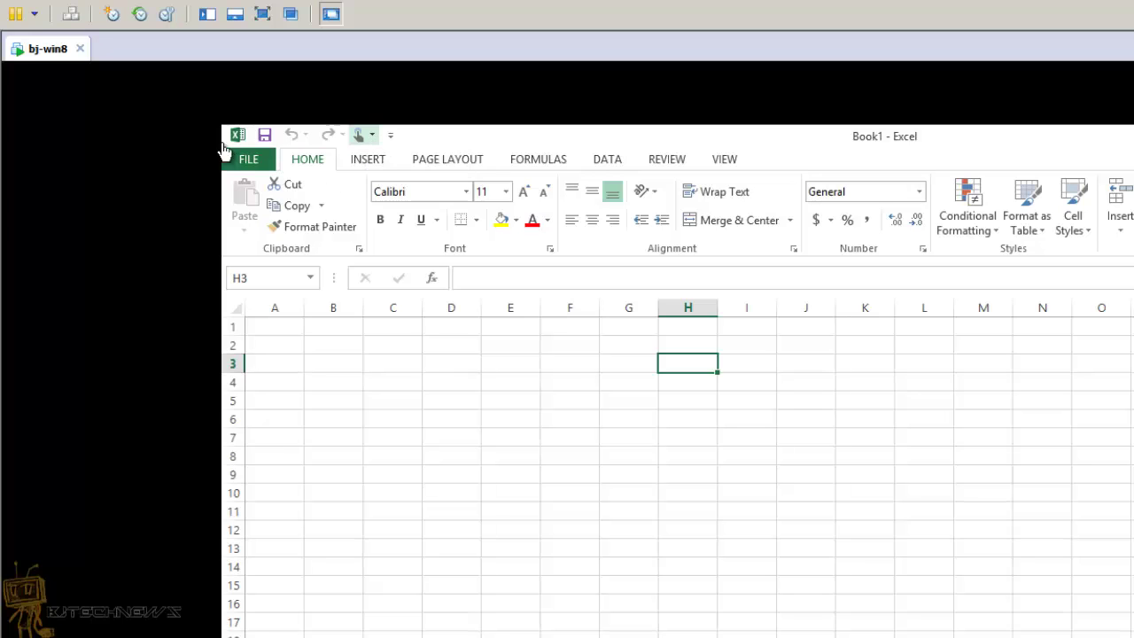
mouse_move(226, 147)
mouse_down()
mouse_move(246, 246)
mouse_move(1059, 213)
mouse_move(1132, 133)
mouse_move(257, 173)
mouse_move(225, 157)
mouse_up()
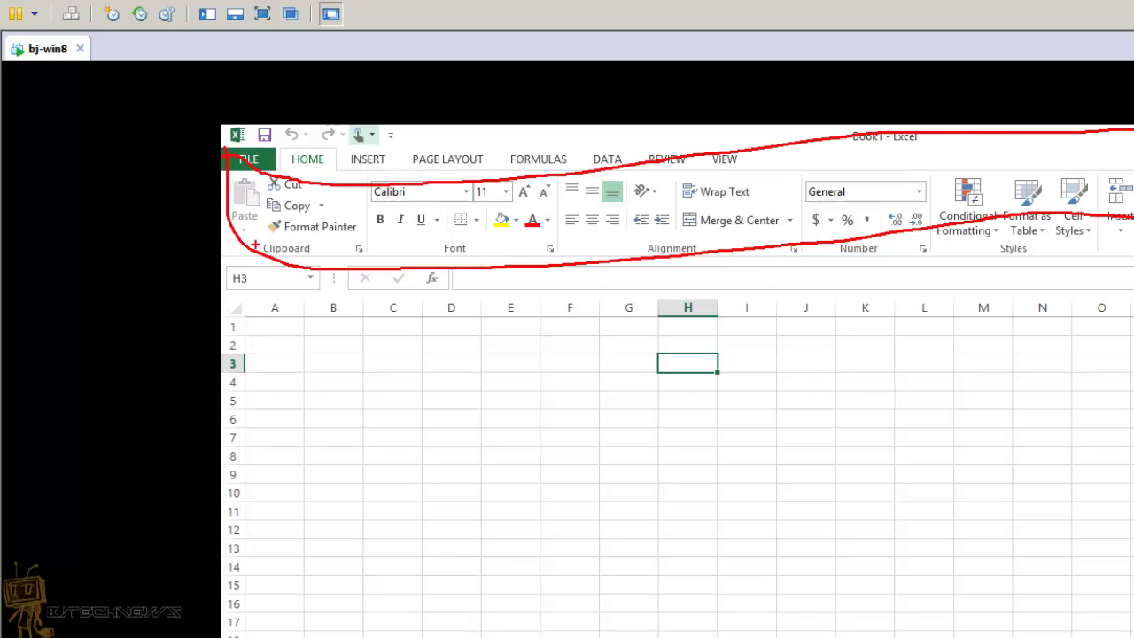
mouse_move(272, 310)
mouse_down()
mouse_move(301, 203)
mouse_move(359, 175)
mouse_move(311, 142)
mouse_up()
drag(103, 55, 145, 78)
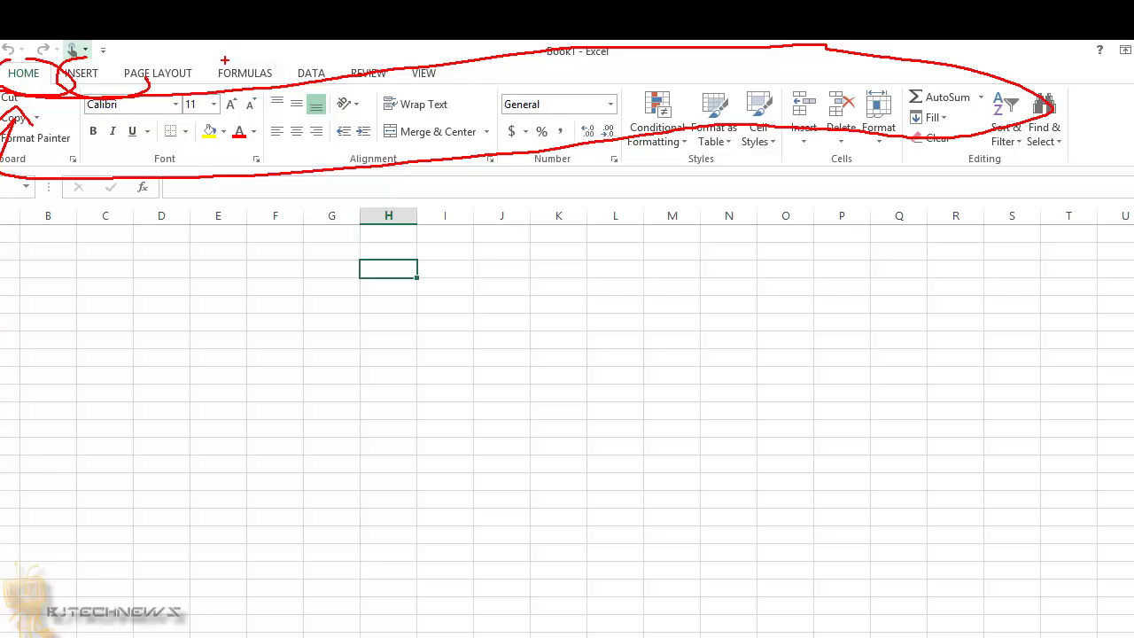
key(Escape)
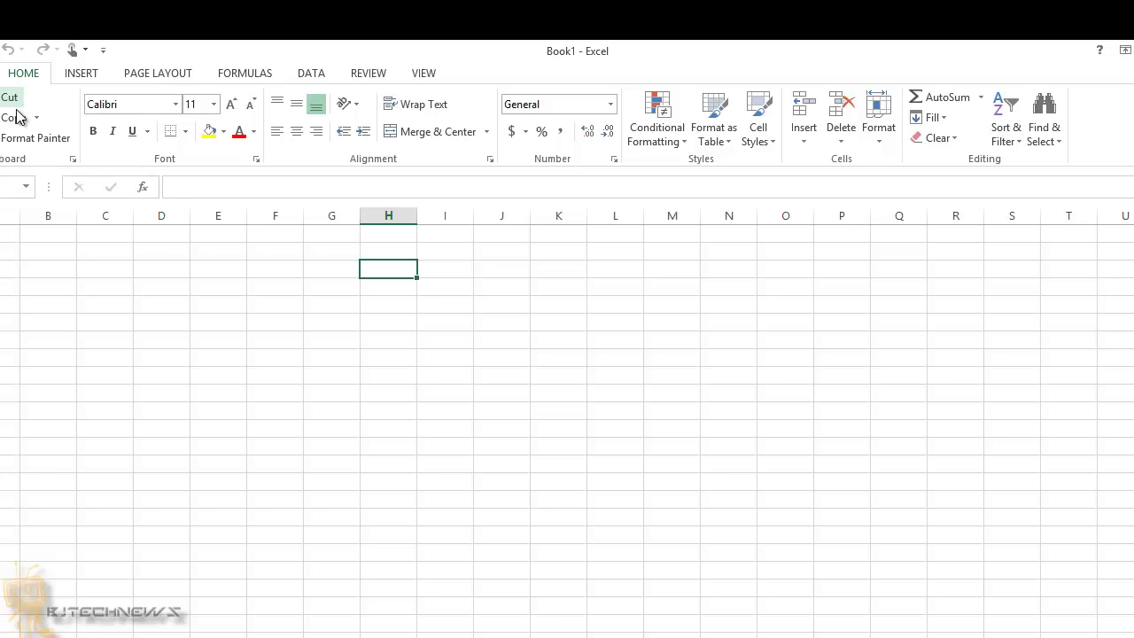
click(34, 137)
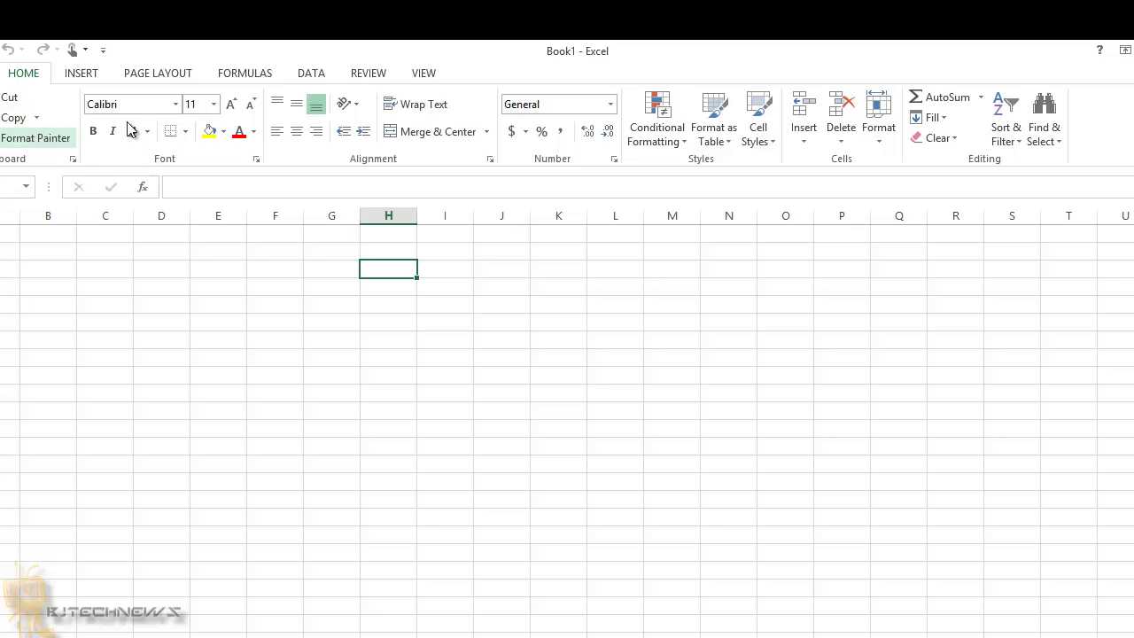
key(Escape)
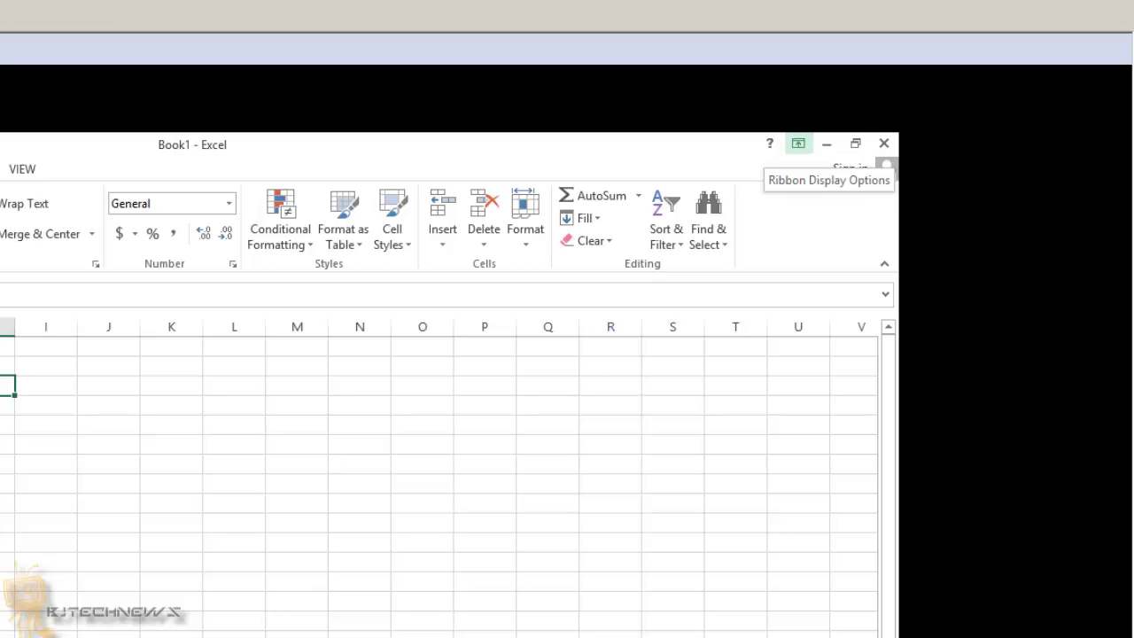
Review the available Ribbon Display Options and close the list without choosing another option.
click(799, 147)
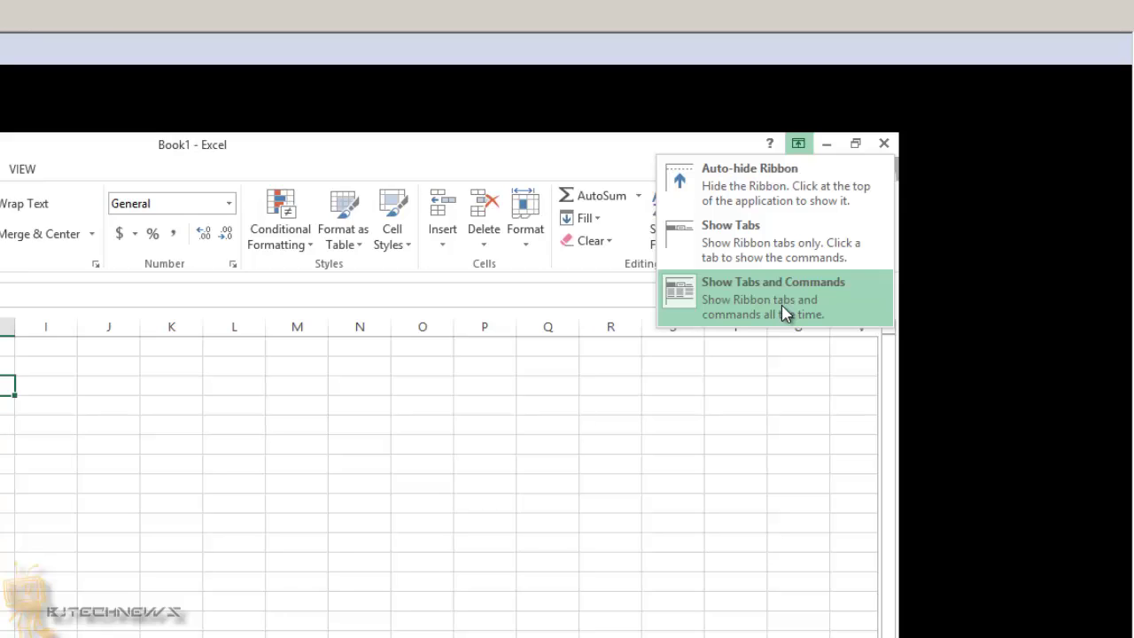
click(623, 165)
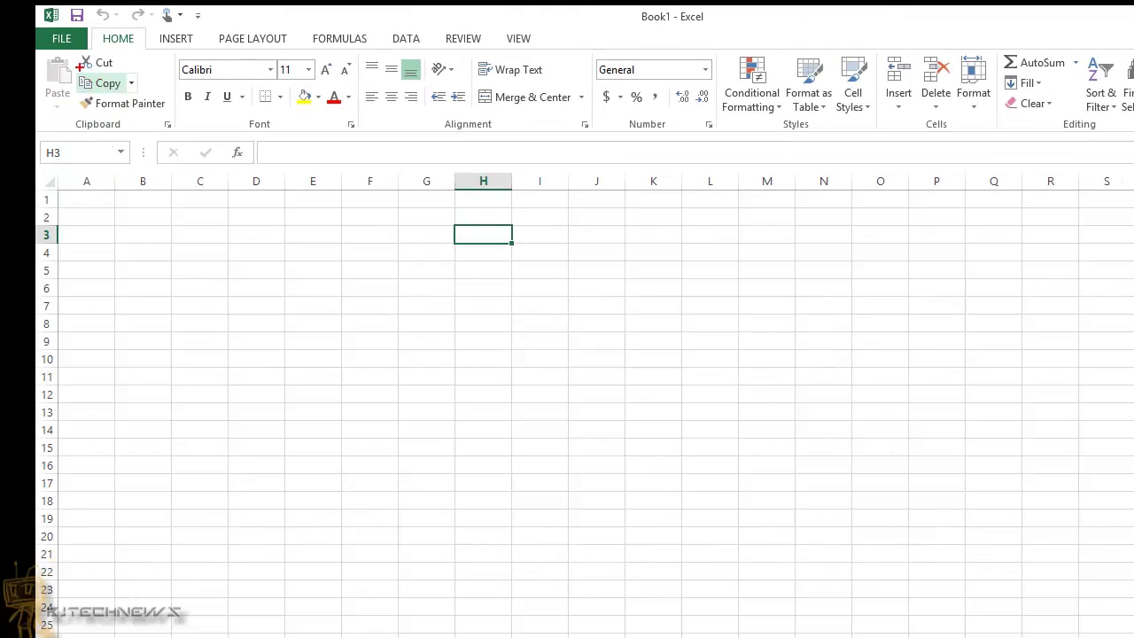
Open Excel Options to review the General settings and cancel without changing anything.
mouse_move(78, 64)
mouse_down()
mouse_move(58, 53)
mouse_move(57, 76)
mouse_move(97, 62)
mouse_up()
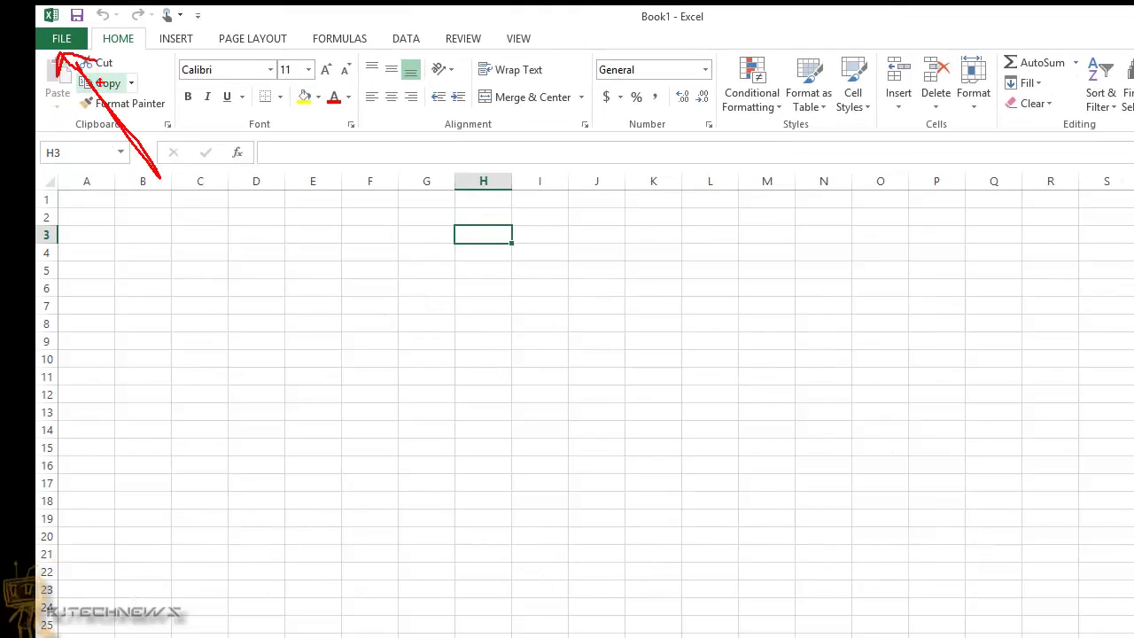
key(Escape)
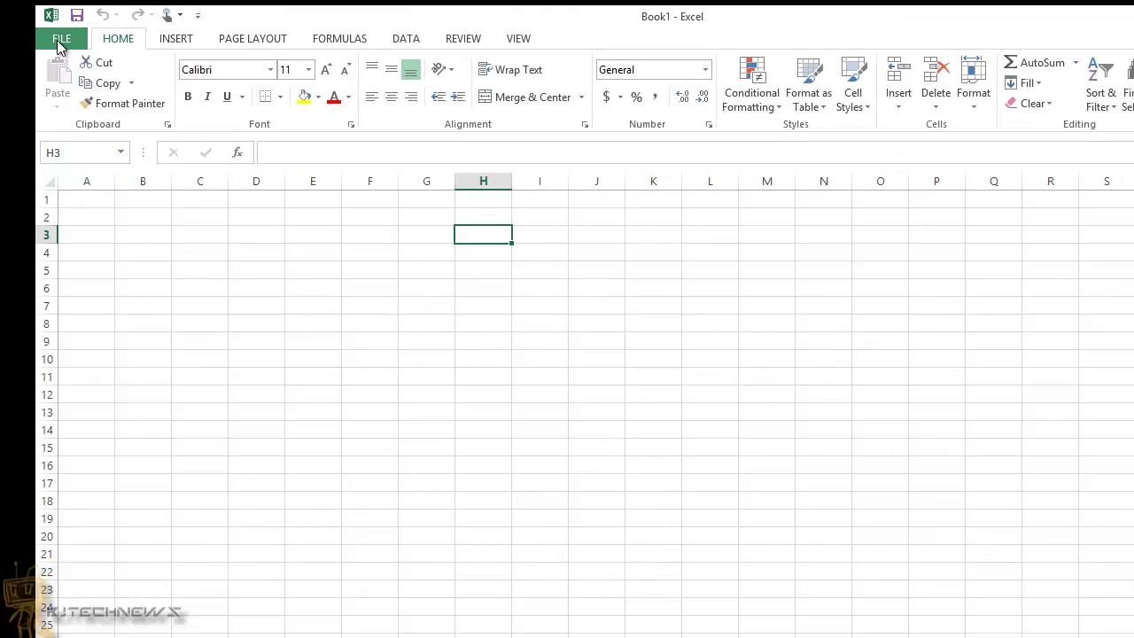
click(58, 43)
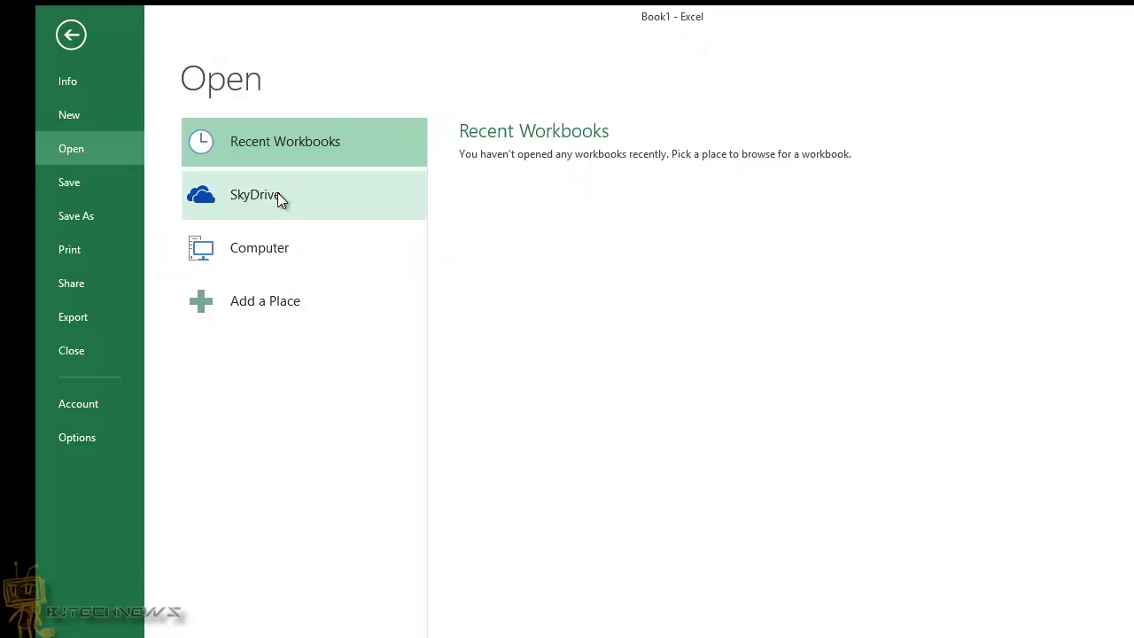
click(106, 445)
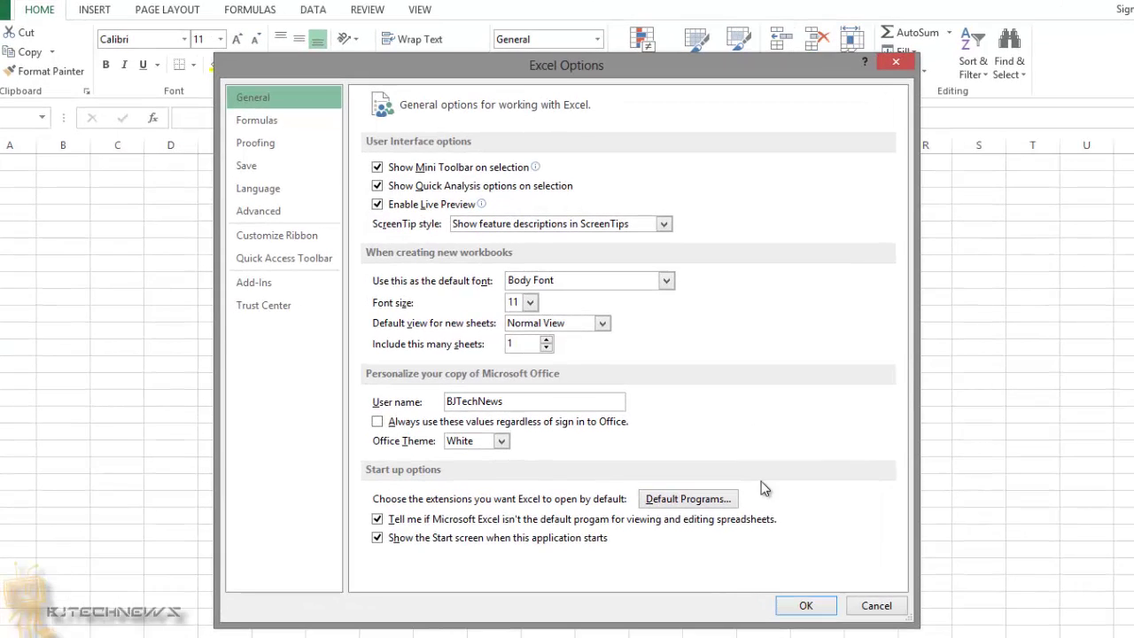
click(889, 609)
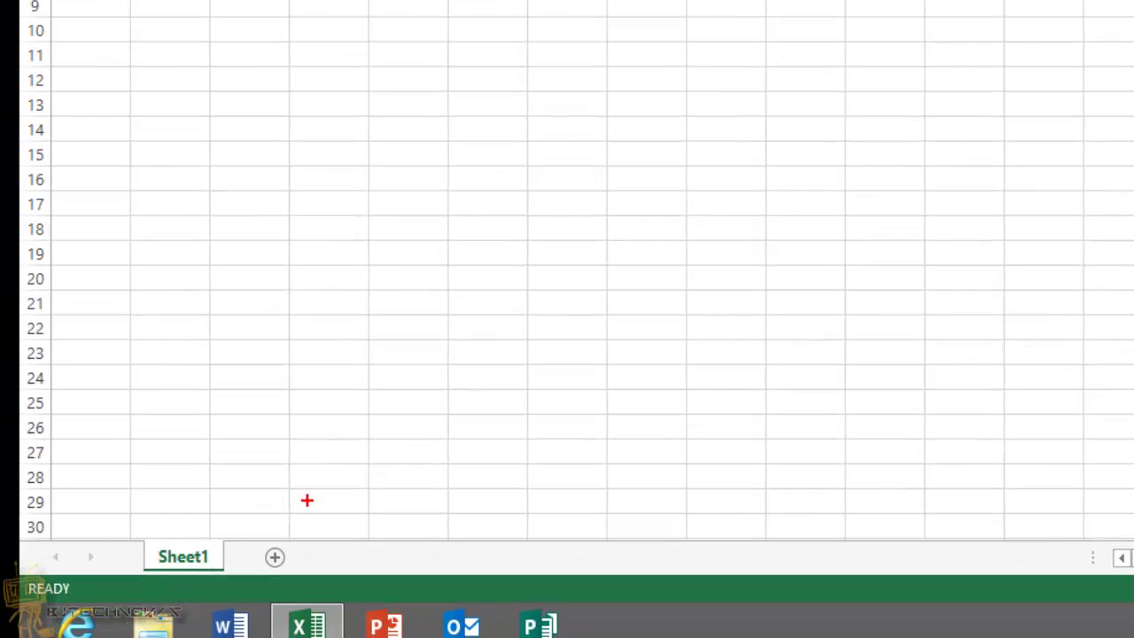
Add two new worksheets after Sheet1.
mouse_move(293, 492)
mouse_down()
mouse_move(232, 542)
mouse_move(302, 492)
mouse_up()
mouse_move(425, 377)
mouse_down()
mouse_move(296, 536)
mouse_move(301, 519)
mouse_move(299, 529)
mouse_move(335, 535)
mouse_up()
click(273, 557)
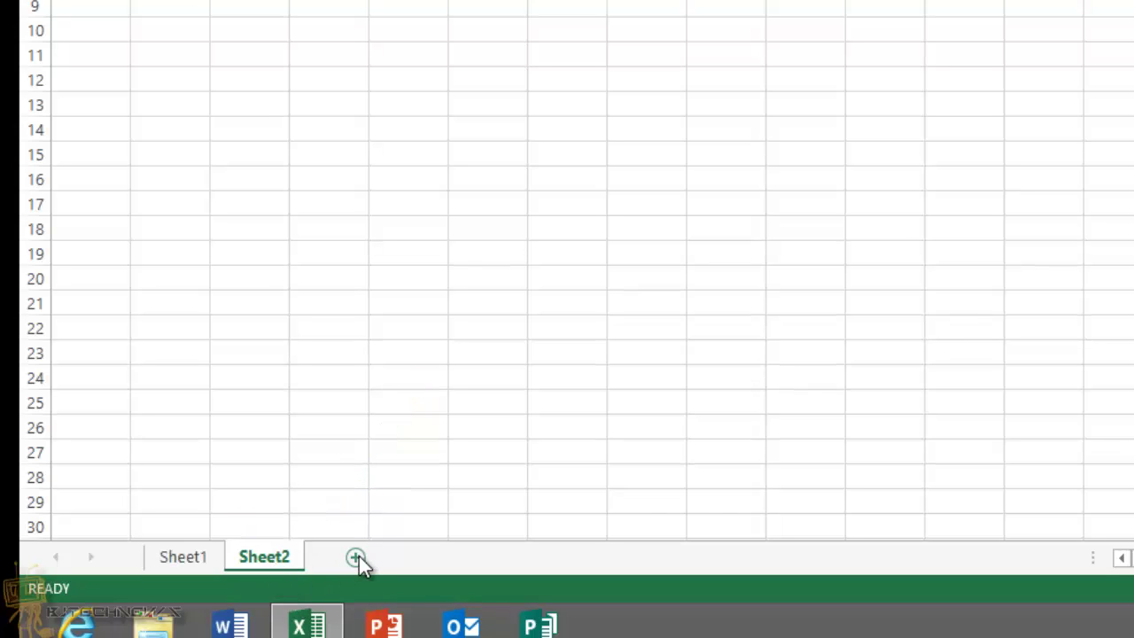
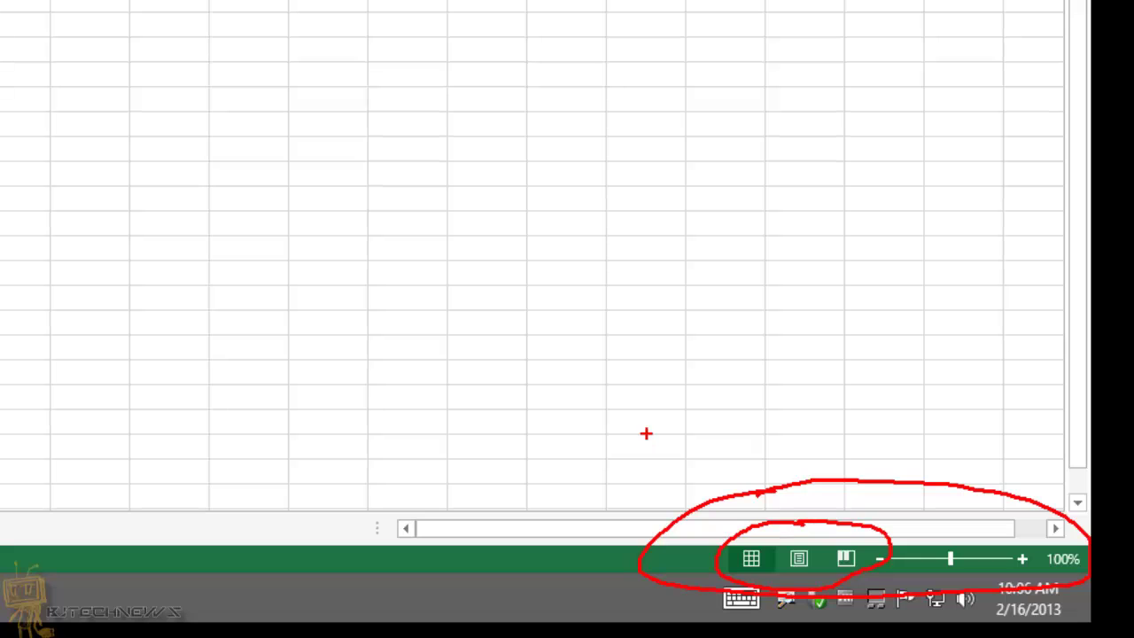
mouse_move(609, 404)
mouse_down()
mouse_move(714, 542)
mouse_move(675, 522)
mouse_up()
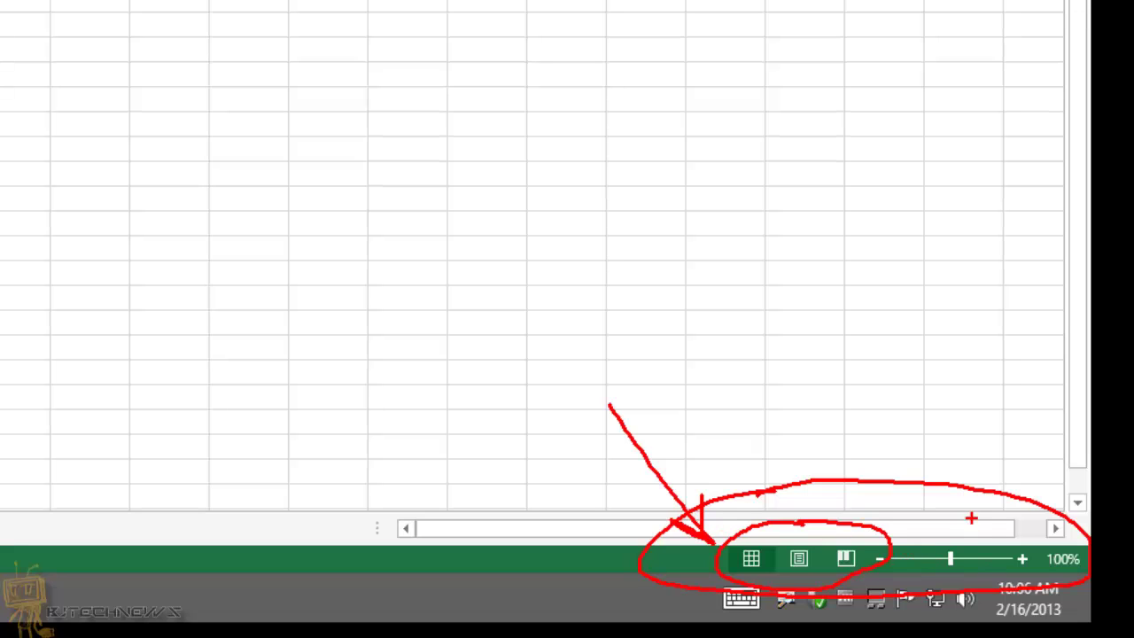
mouse_move(969, 517)
mouse_down()
mouse_move(857, 542)
mouse_move(1058, 573)
mouse_up()
drag(994, 503, 1070, 542)
drag(922, 321, 944, 512)
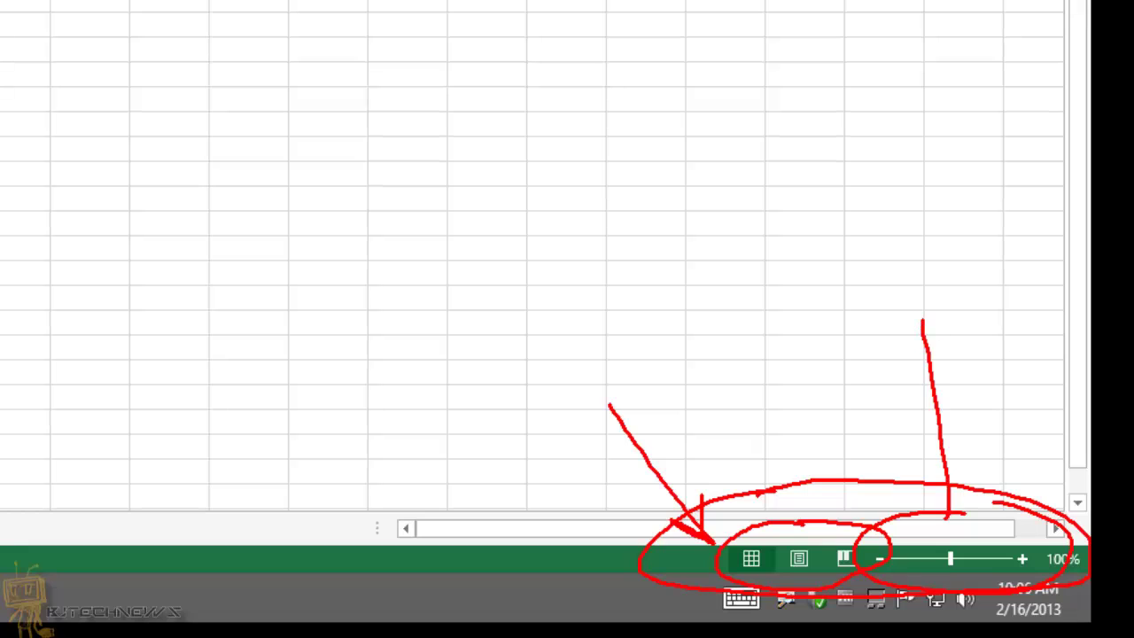
drag(911, 466, 944, 511)
drag(963, 457, 946, 512)
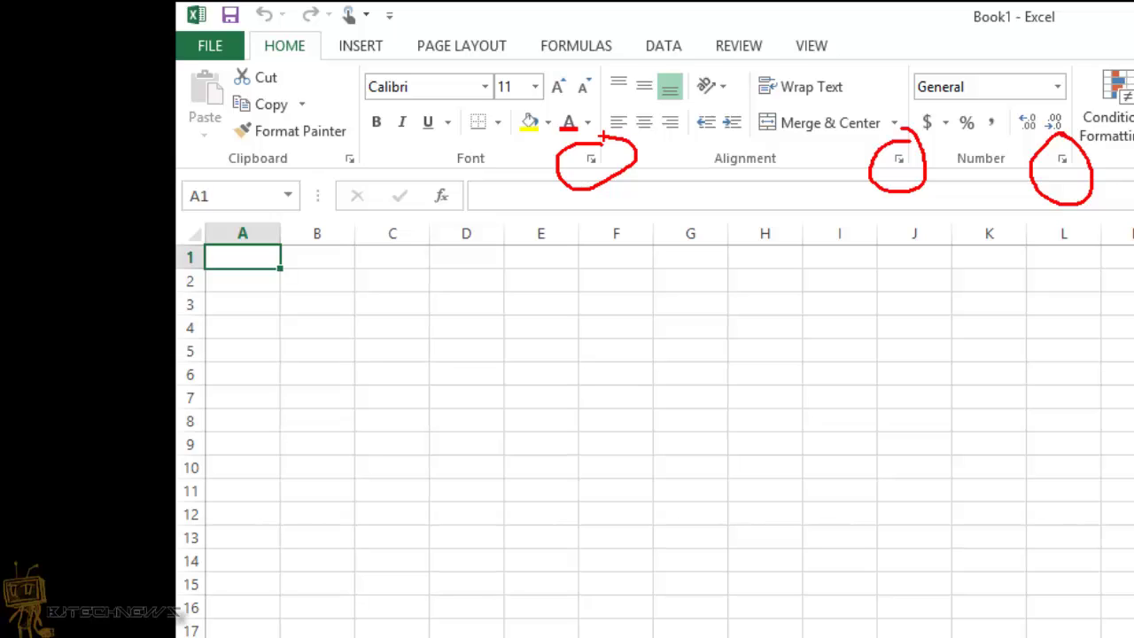
key(Escape)
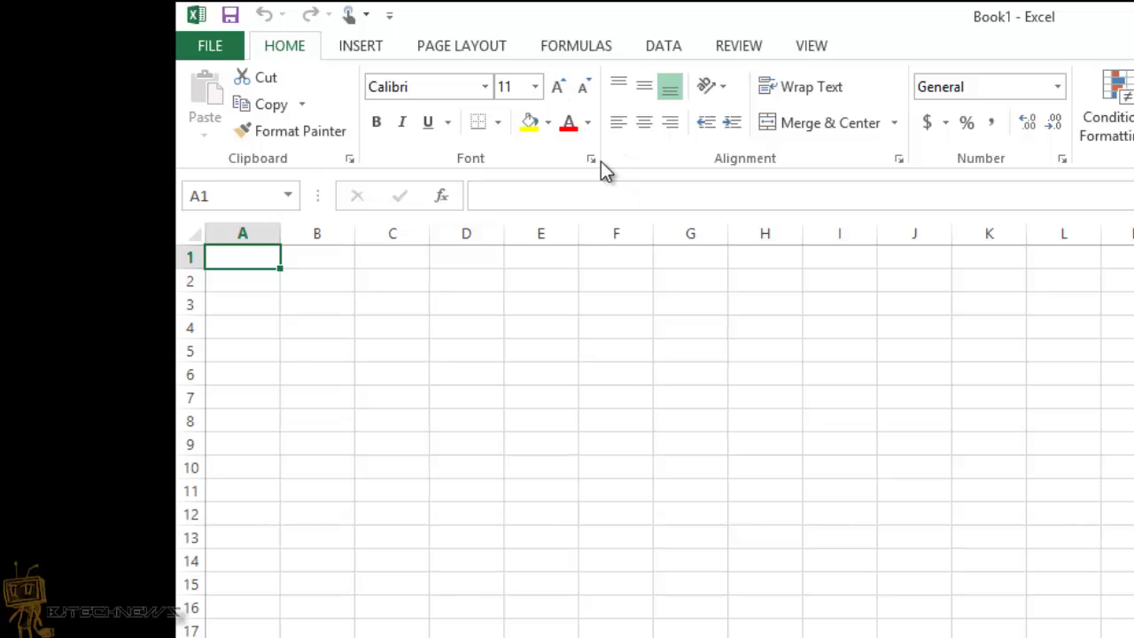
Open the Format Cells font settings for cell A1, review them and cancel.
click(590, 160)
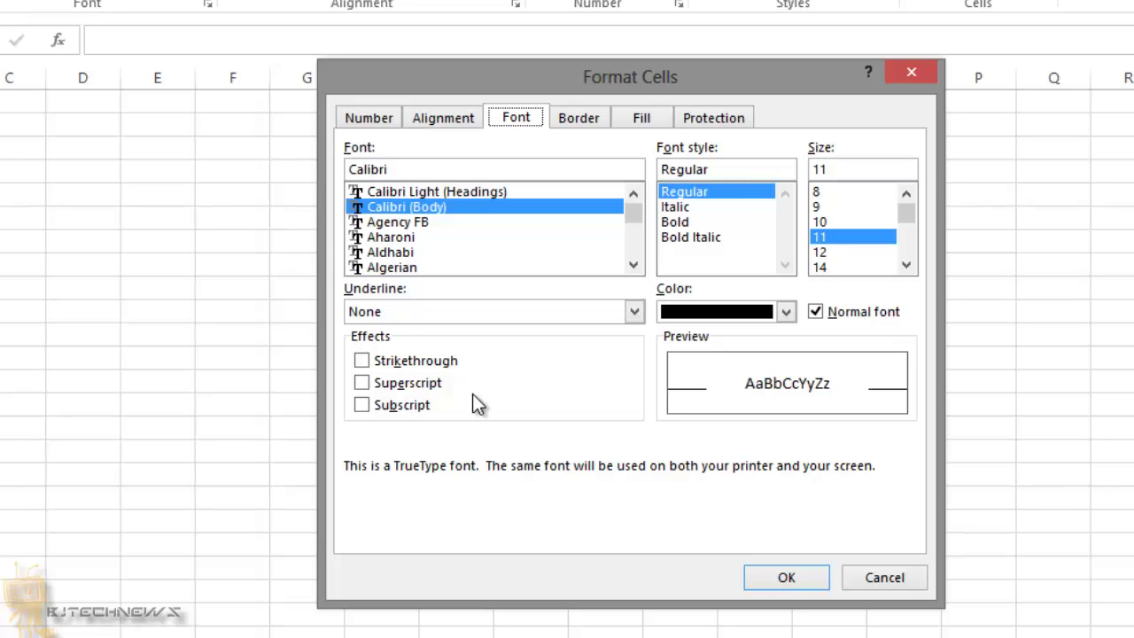
click(910, 584)
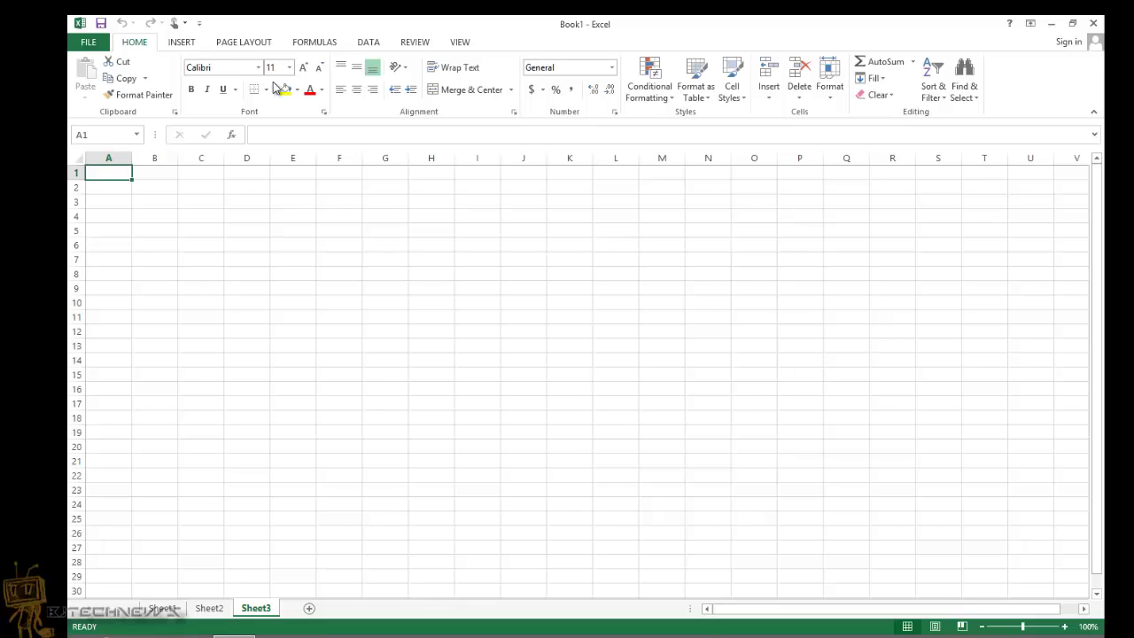
Examine the Insert, Page Layout and Formulas command sets on the ribbon.
click(183, 43)
click(248, 44)
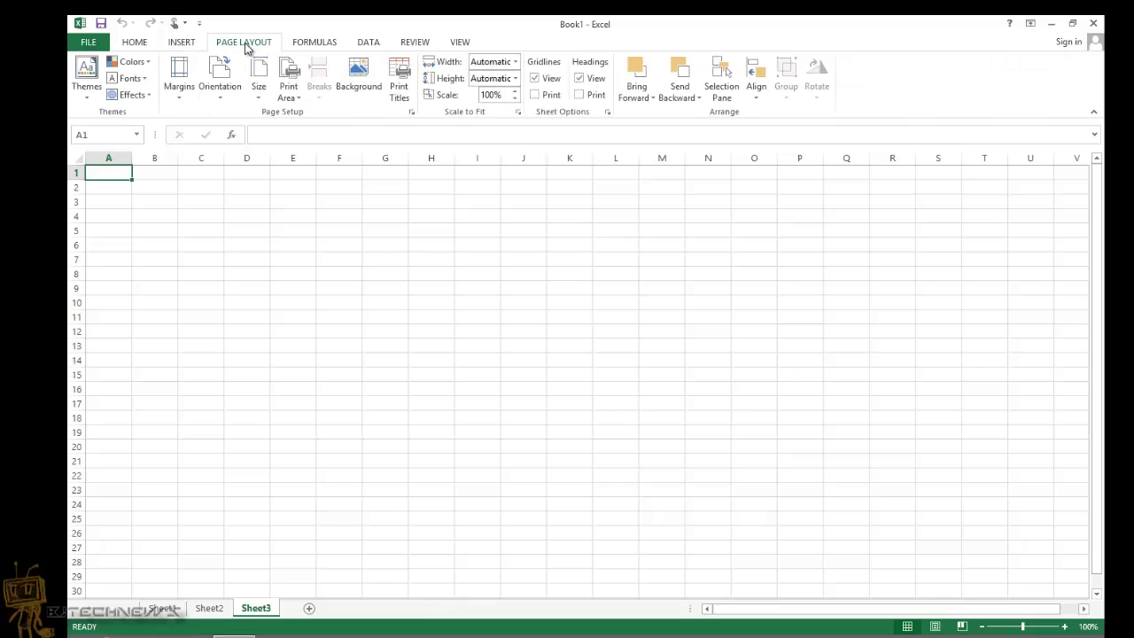
click(301, 44)
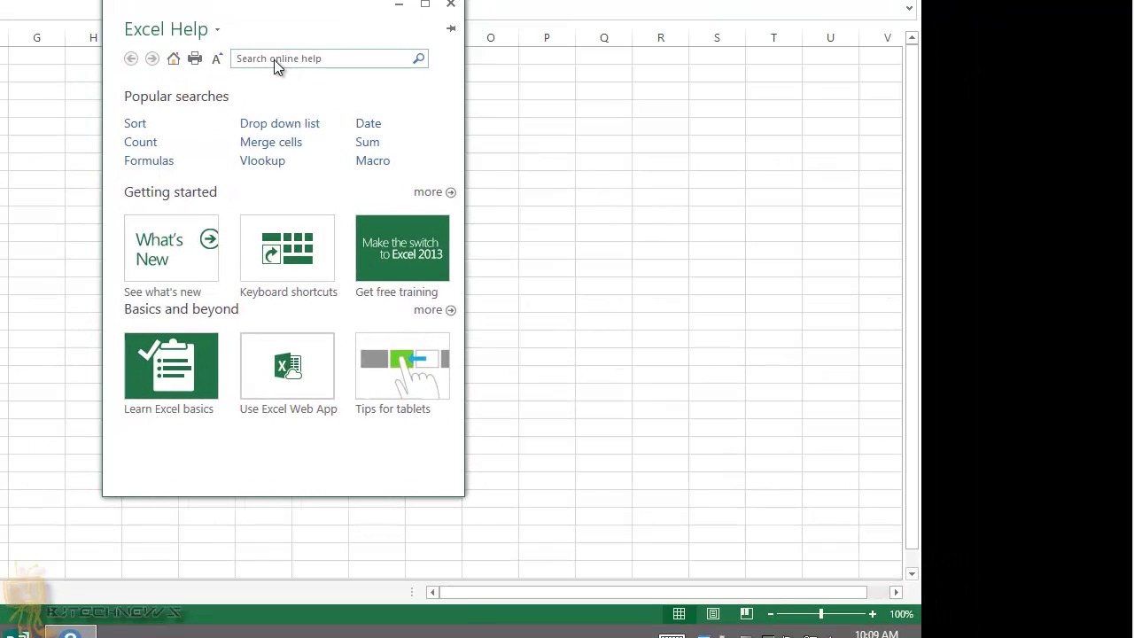
Search Excel Help for "printing", look through the listed articles and close Help.
click(559, 181)
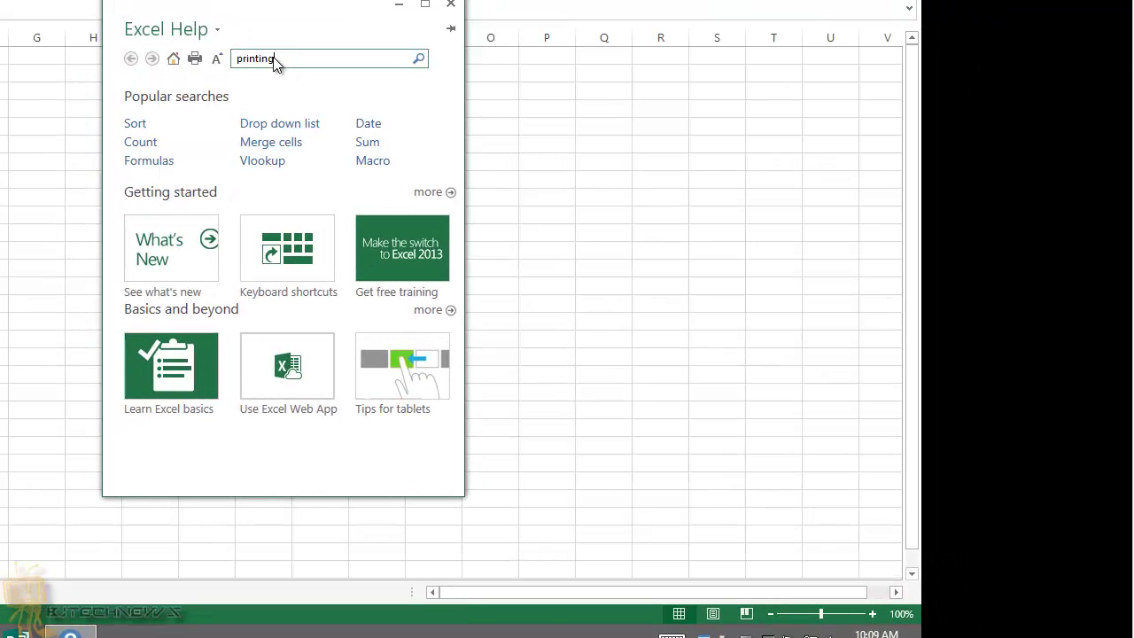
key(Return)
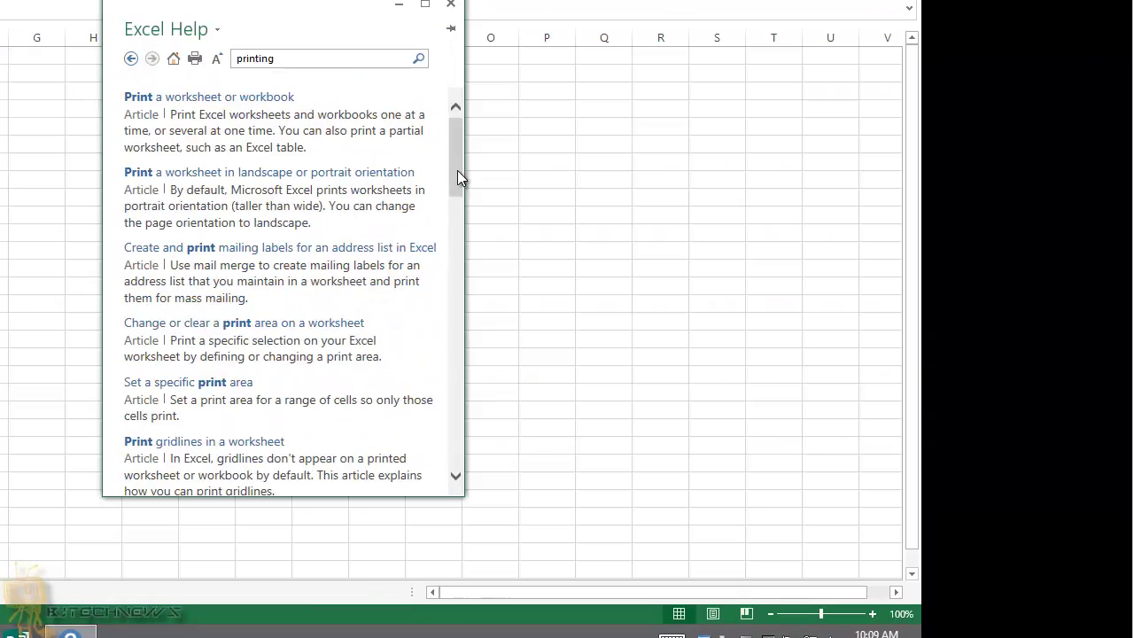
drag(458, 172, 473, 369)
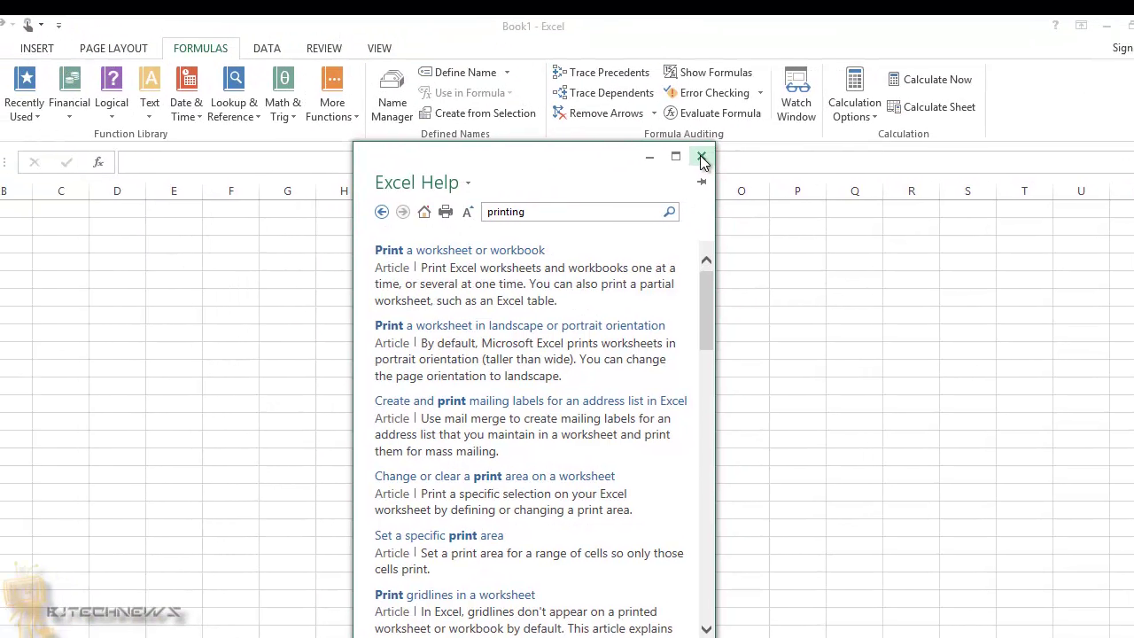
click(450, 8)
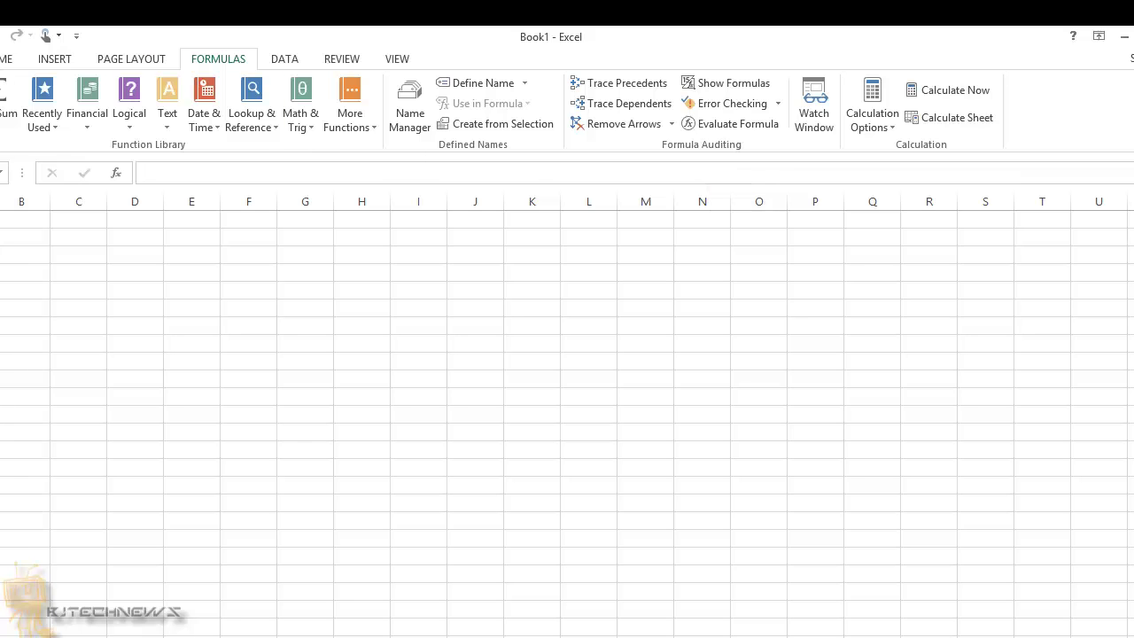
Insert an empty 3-D pie chart on Sheet3.
click(65, 60)
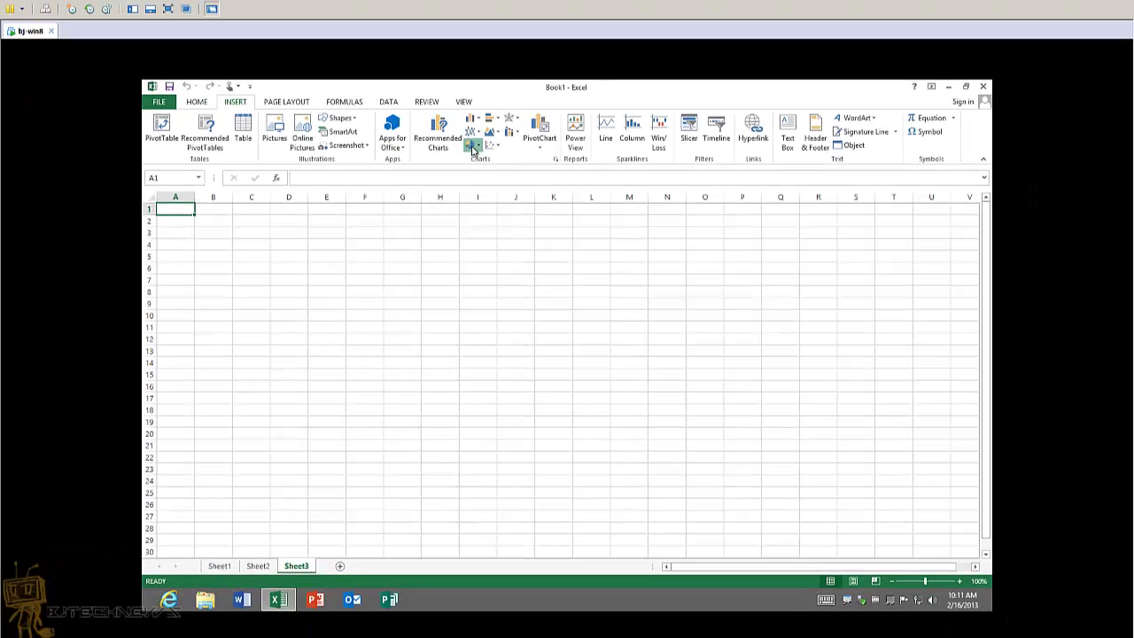
click(367, 153)
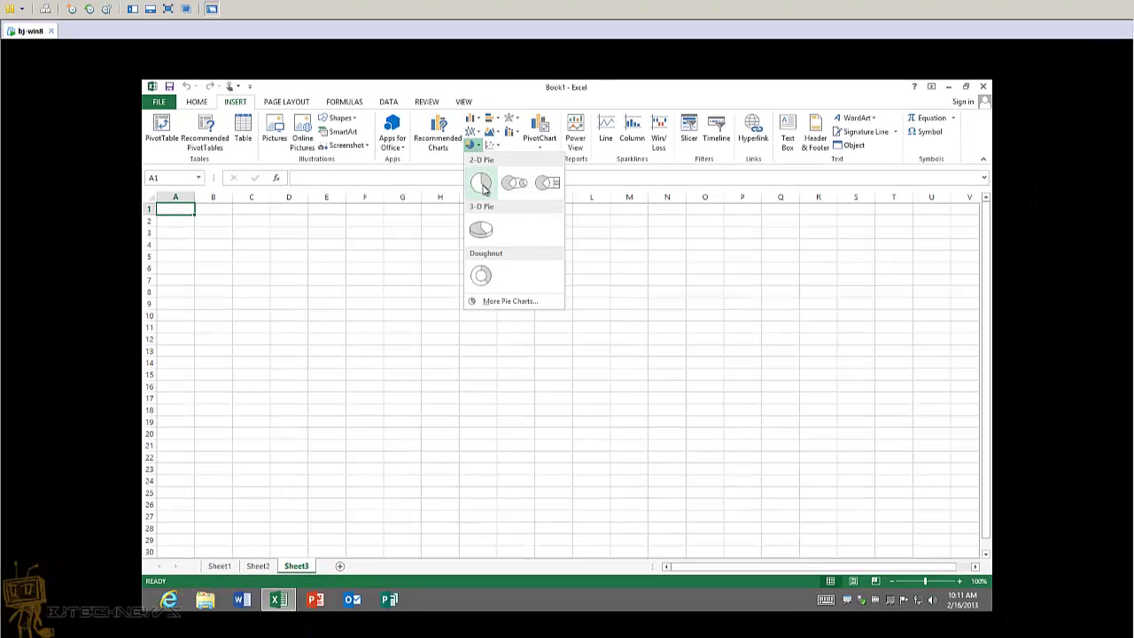
click(478, 234)
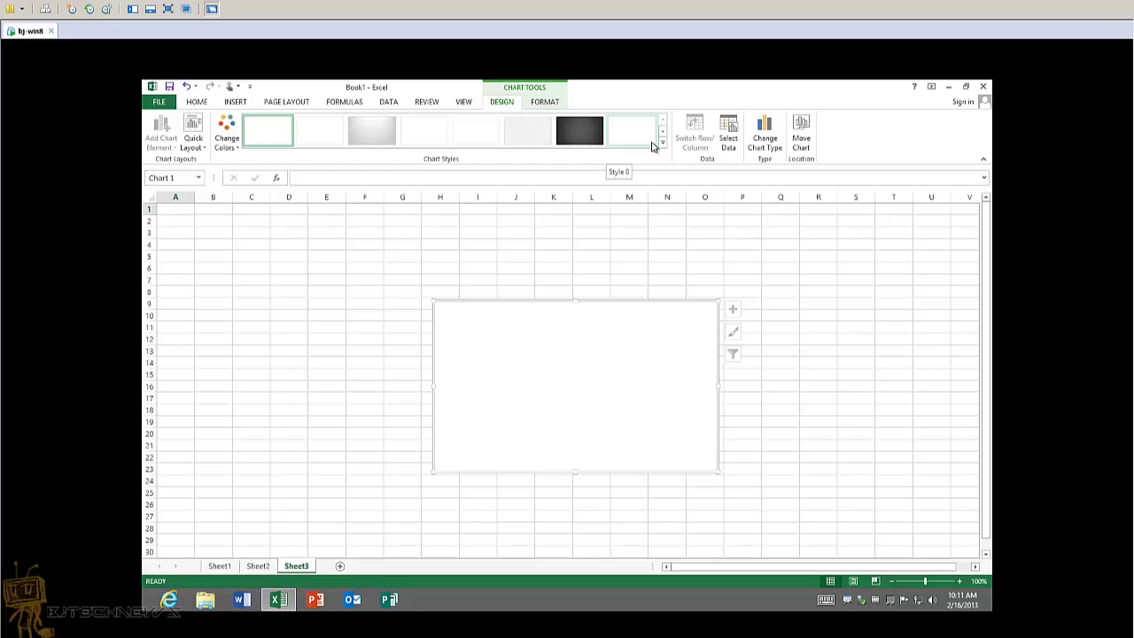
Try the dark chart style on the empty pie chart and apply the solid blue style.
click(579, 130)
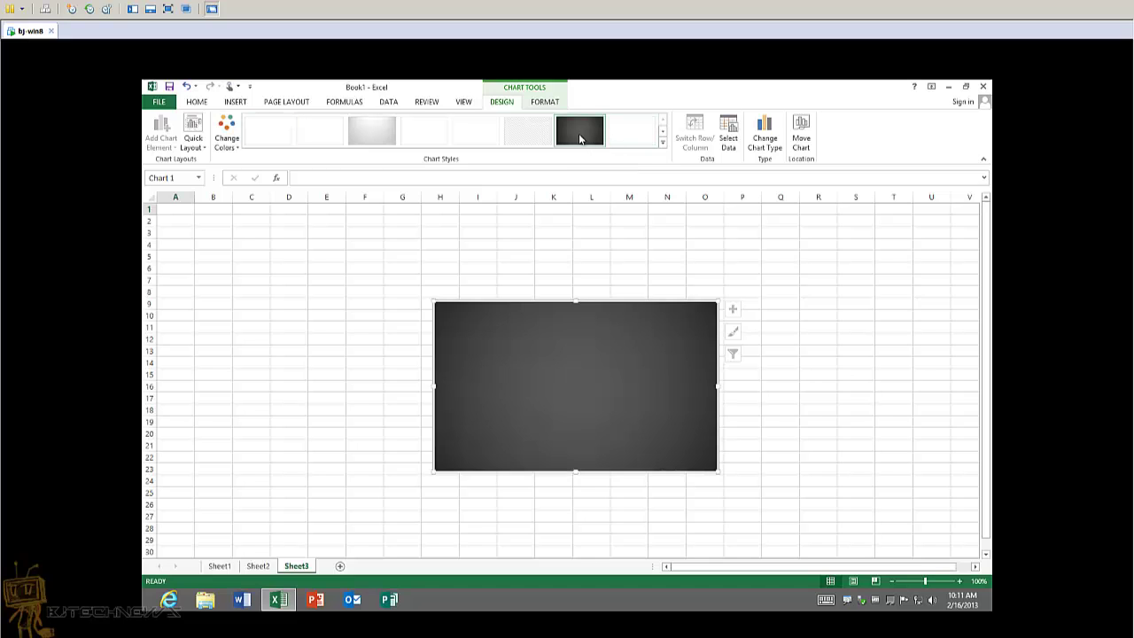
click(664, 142)
click(363, 168)
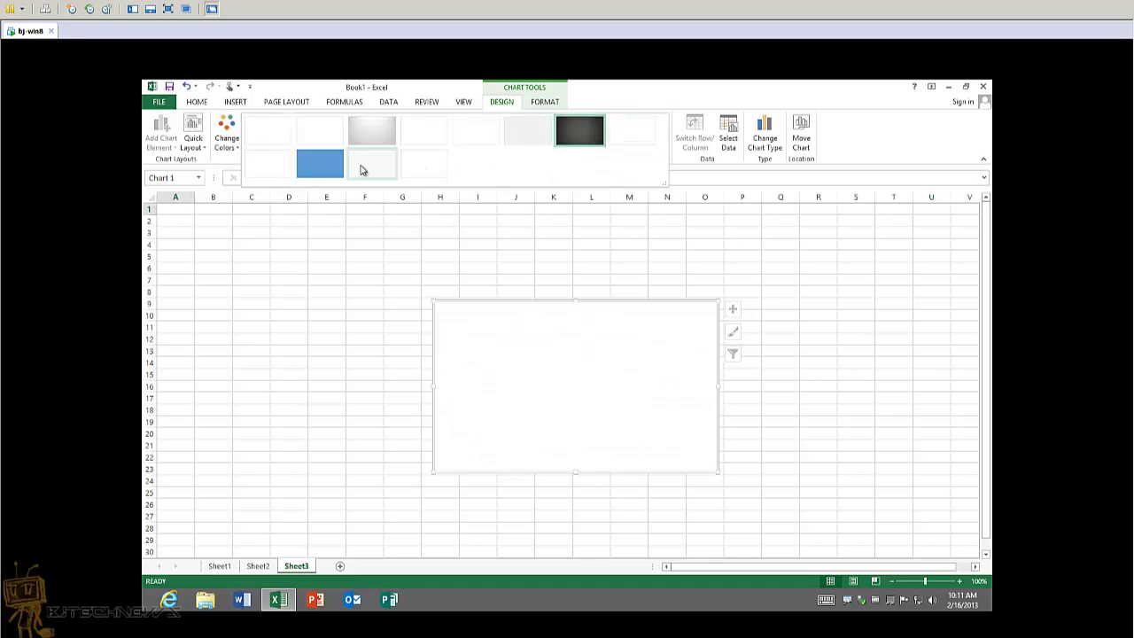
click(327, 148)
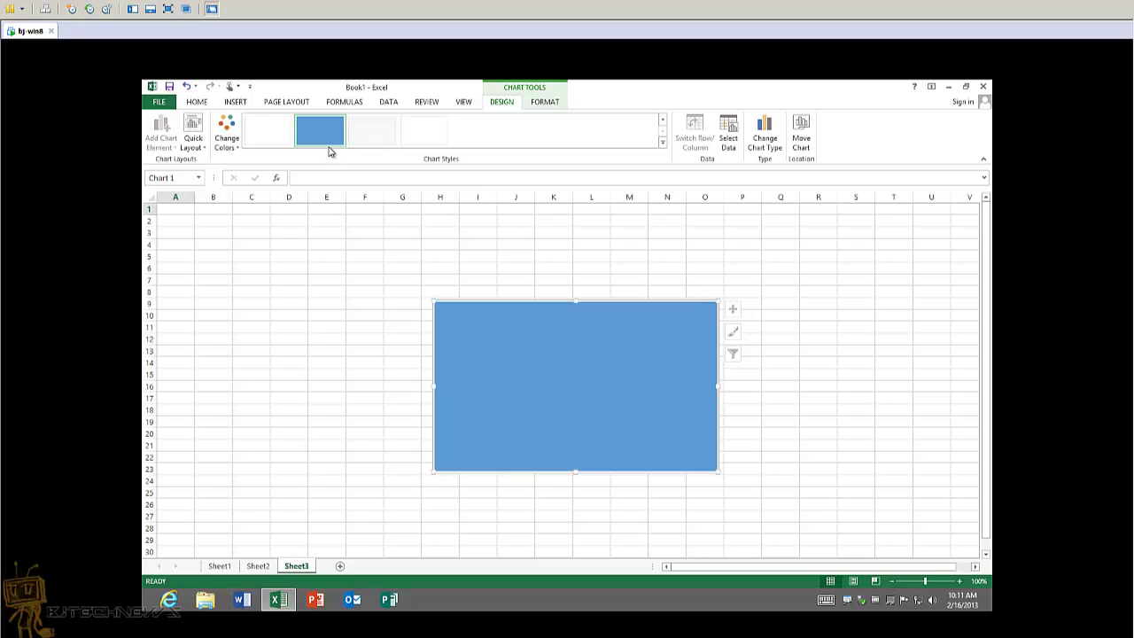
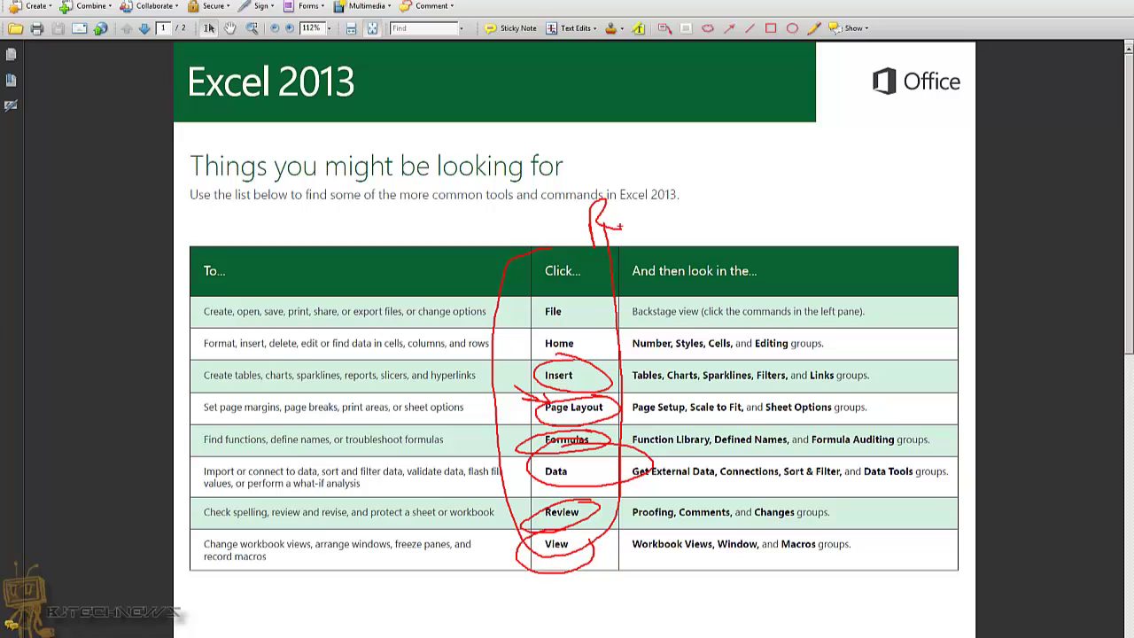
mouse_move(651, 182)
mouse_down()
mouse_move(653, 232)
mouse_move(664, 230)
mouse_up()
mouse_move(681, 192)
mouse_down()
mouse_move(684, 226)
mouse_move(741, 204)
mouse_move(758, 218)
mouse_up()
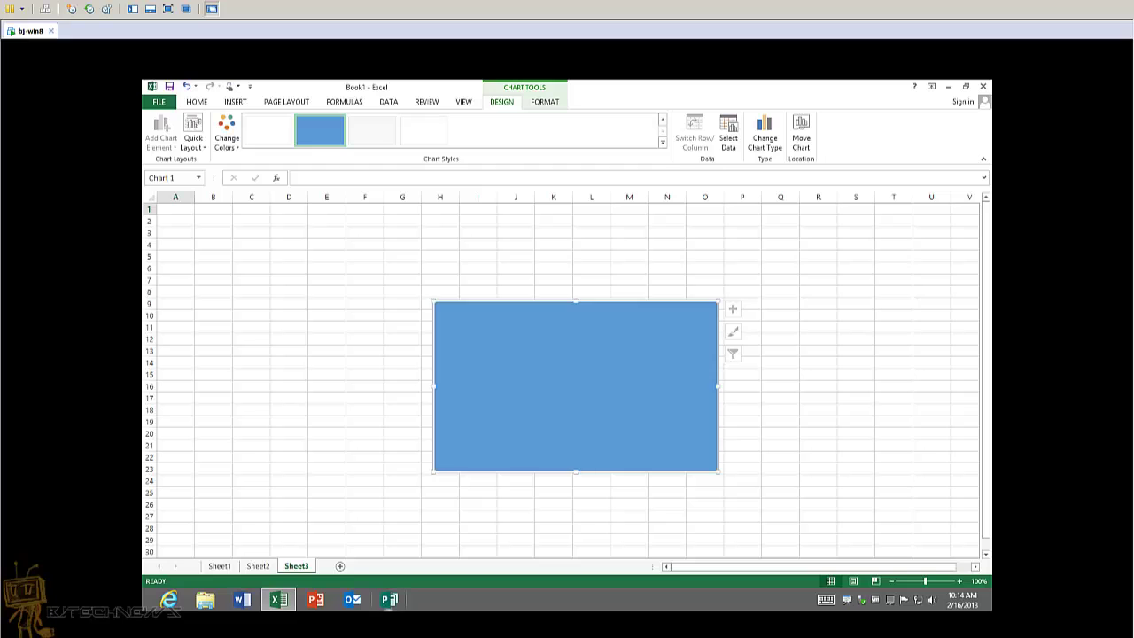
Delete the empty blue chart from Sheet3.
click(265, 255)
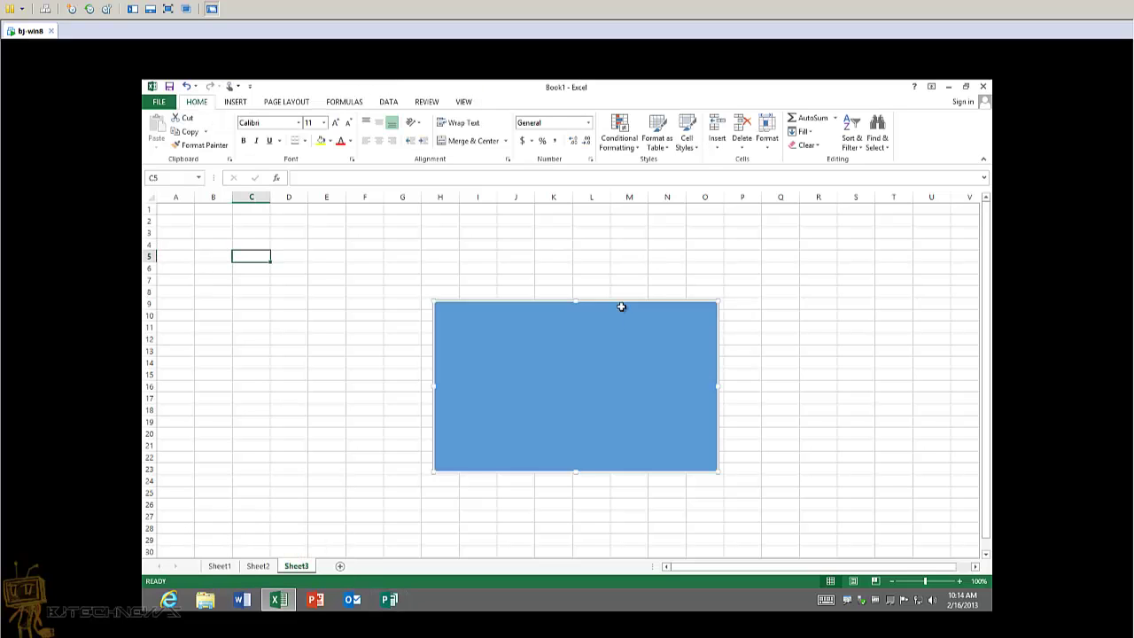
click(616, 317)
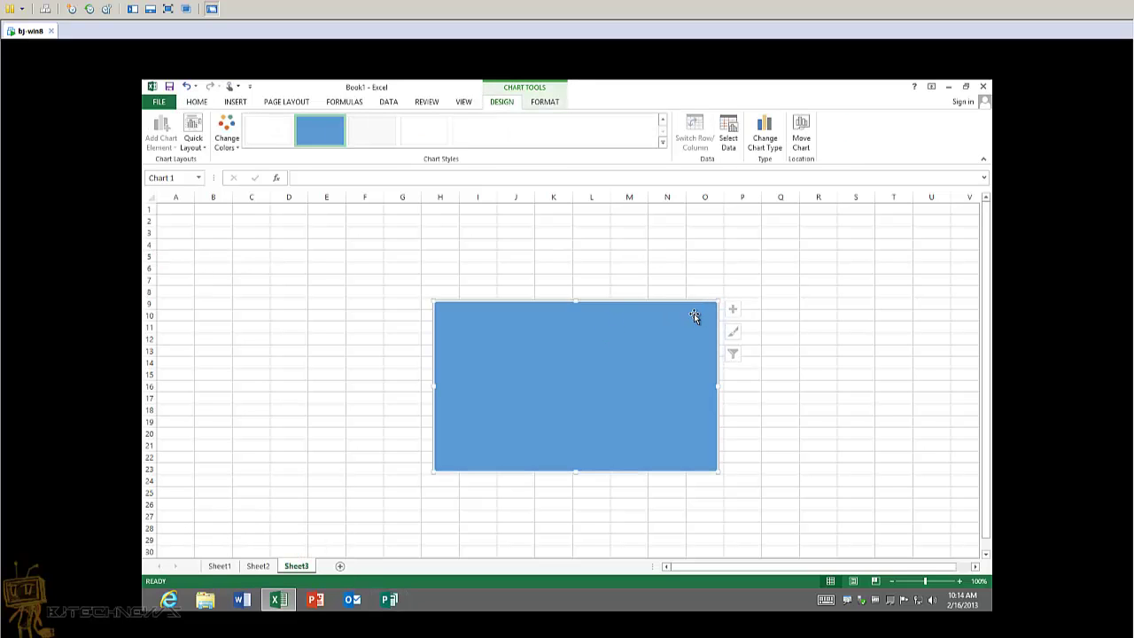
key(Delete)
Enter 1 and 2 in cells A1 and A2, and 3, 4 and 5 in cells A4 to A6.
click(177, 209)
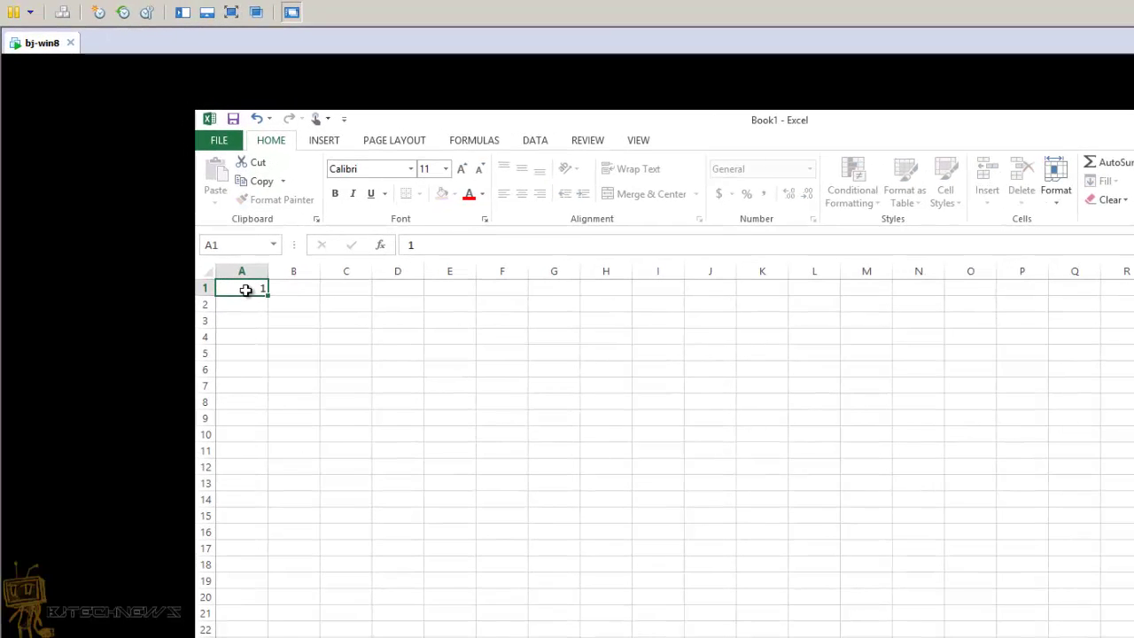
text(1)
key(Return)
text(2)
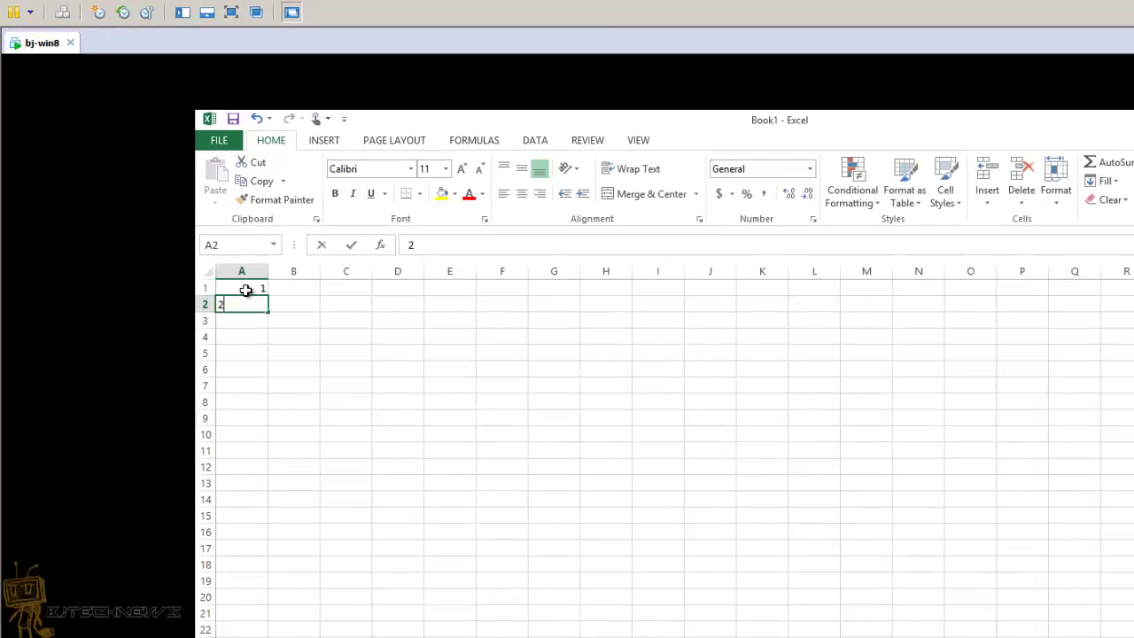
key(Return)
key(Return)
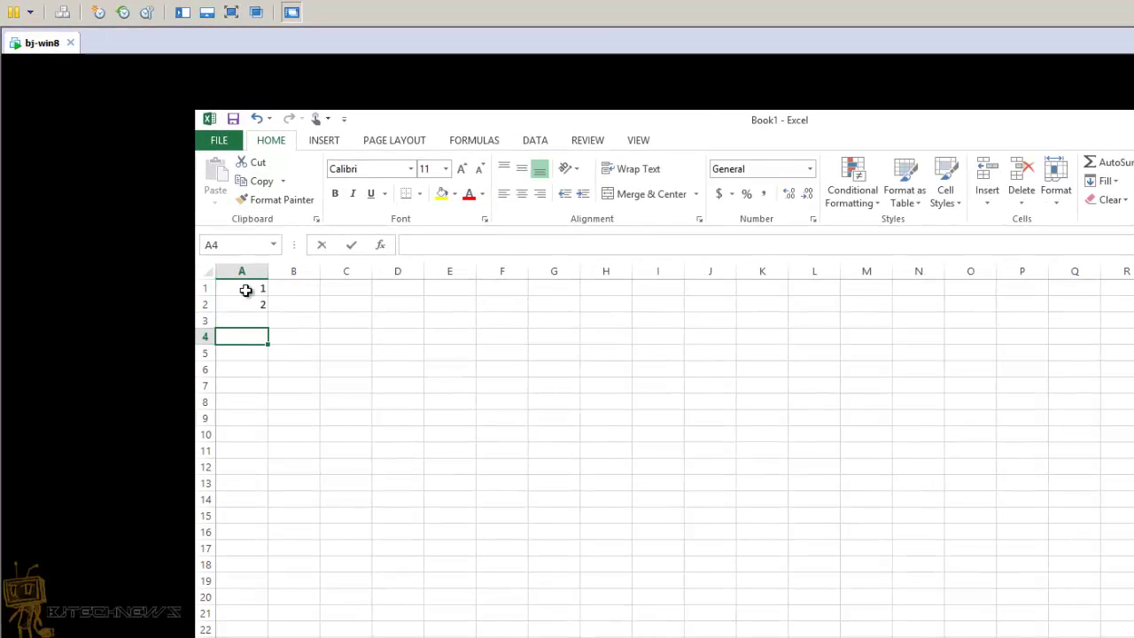
text(3)
key(Return)
text(4)
key(Return)
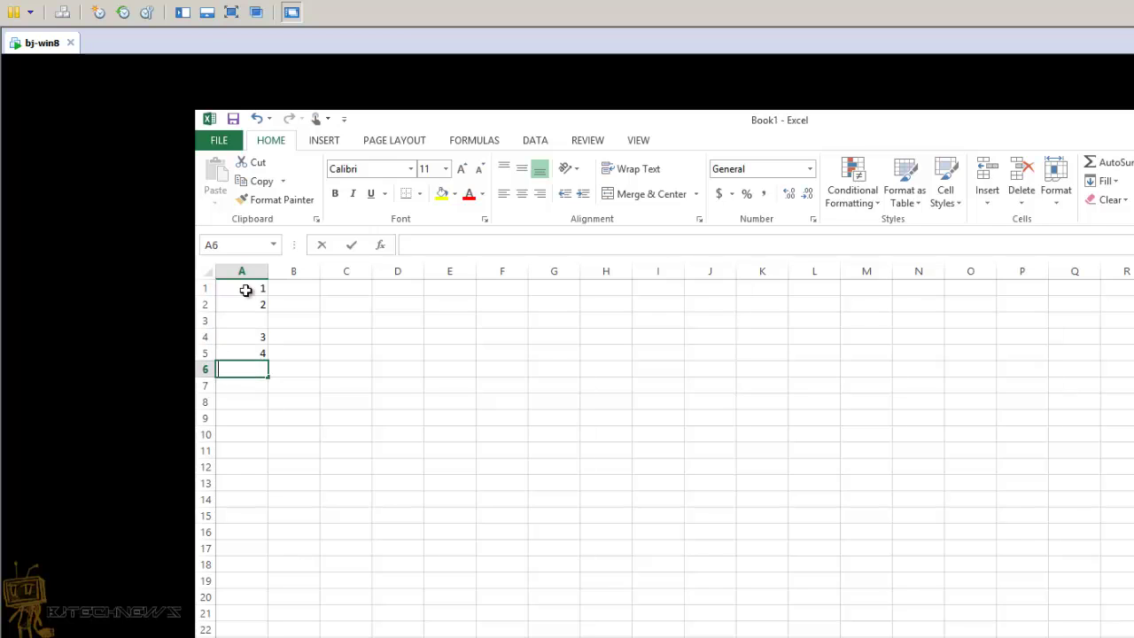
text(5)
key(Return)
Fill the empty cell A3 with the value 10.
key(Up)
key(Up)
key(Up)
key(Up)
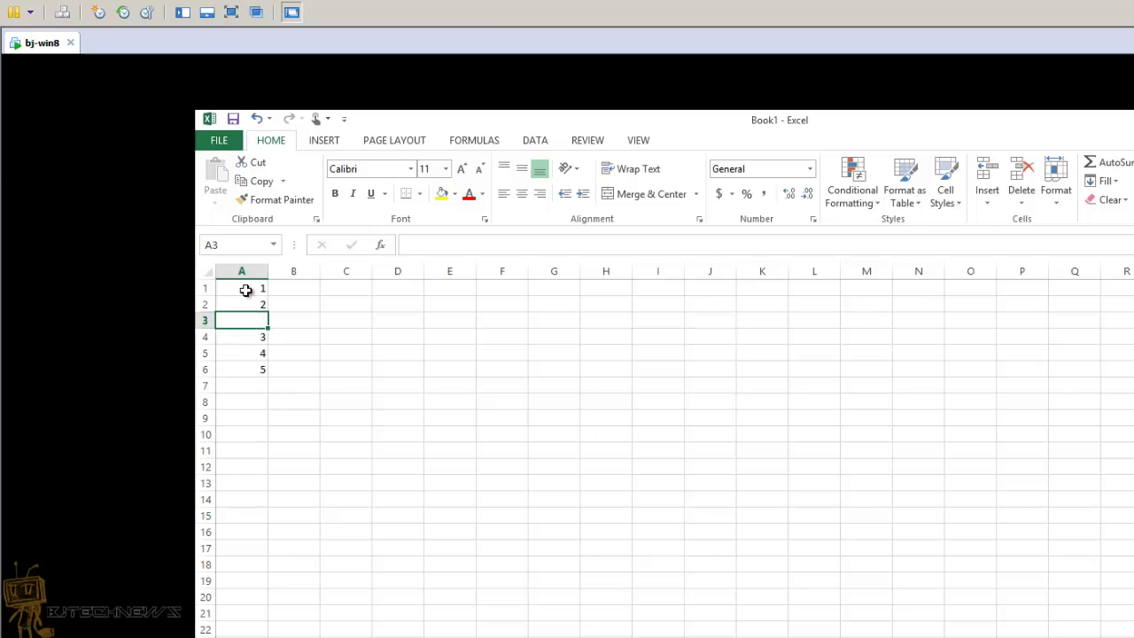
text(10)
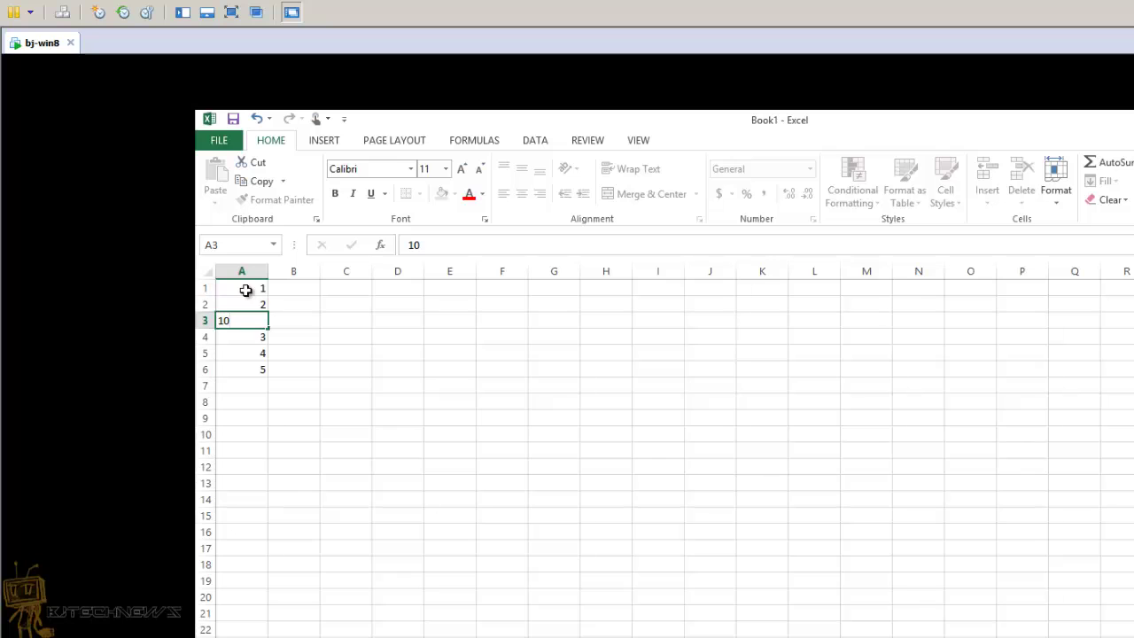
key(Return)
click(288, 321)
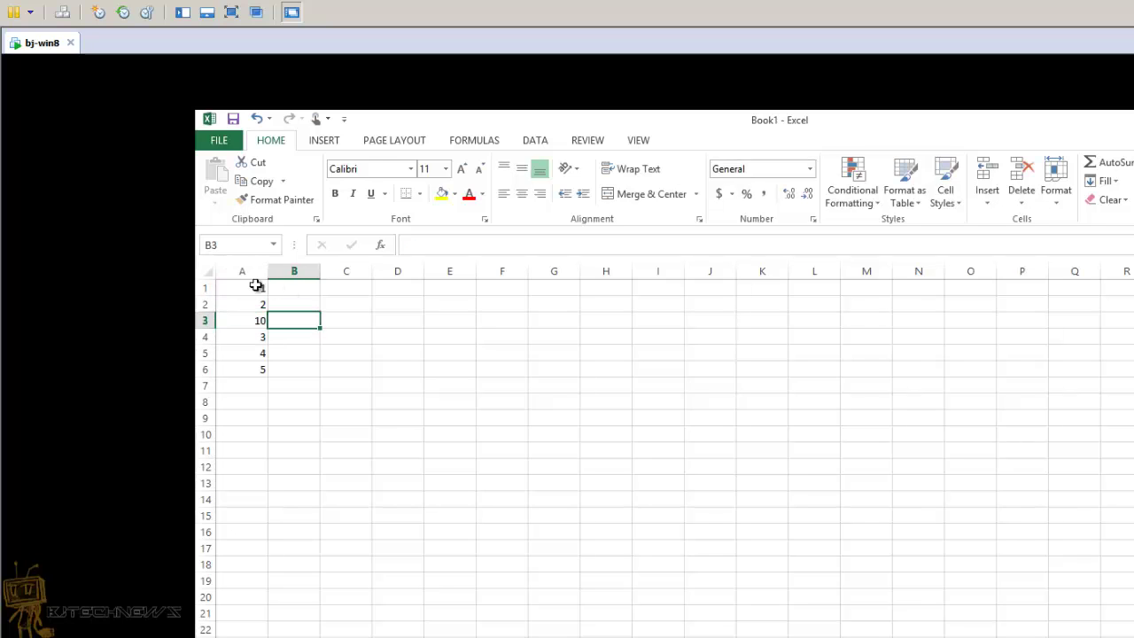
Open Quick Analysis for A1:A6 and review its formatting, charts, totals, tables and sparklines options.
drag(255, 288, 261, 373)
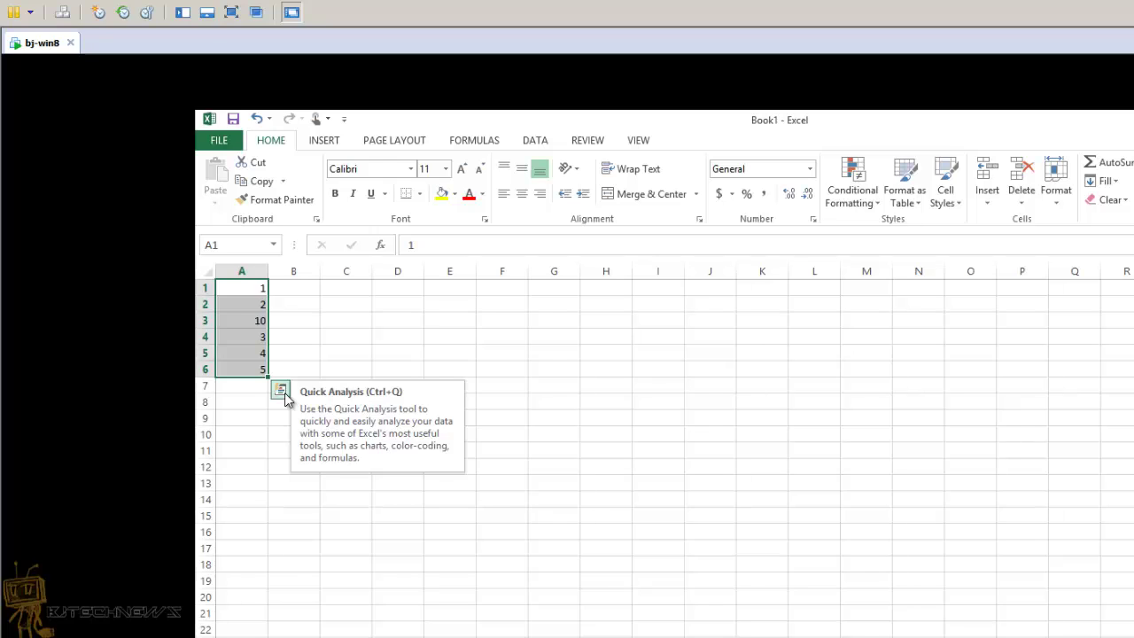
click(282, 392)
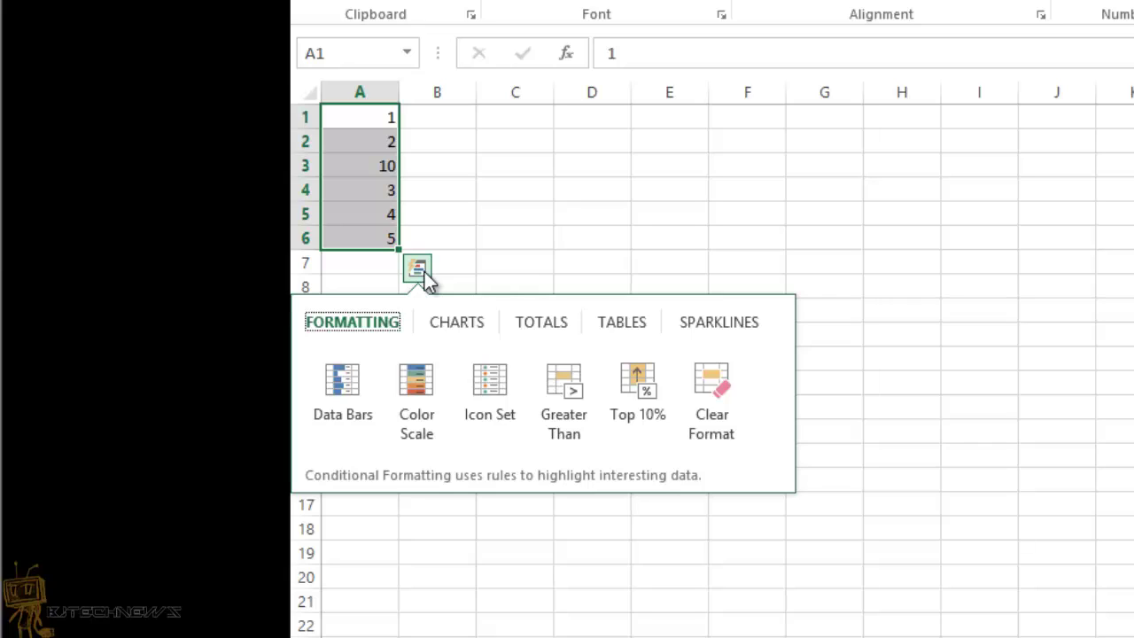
click(445, 328)
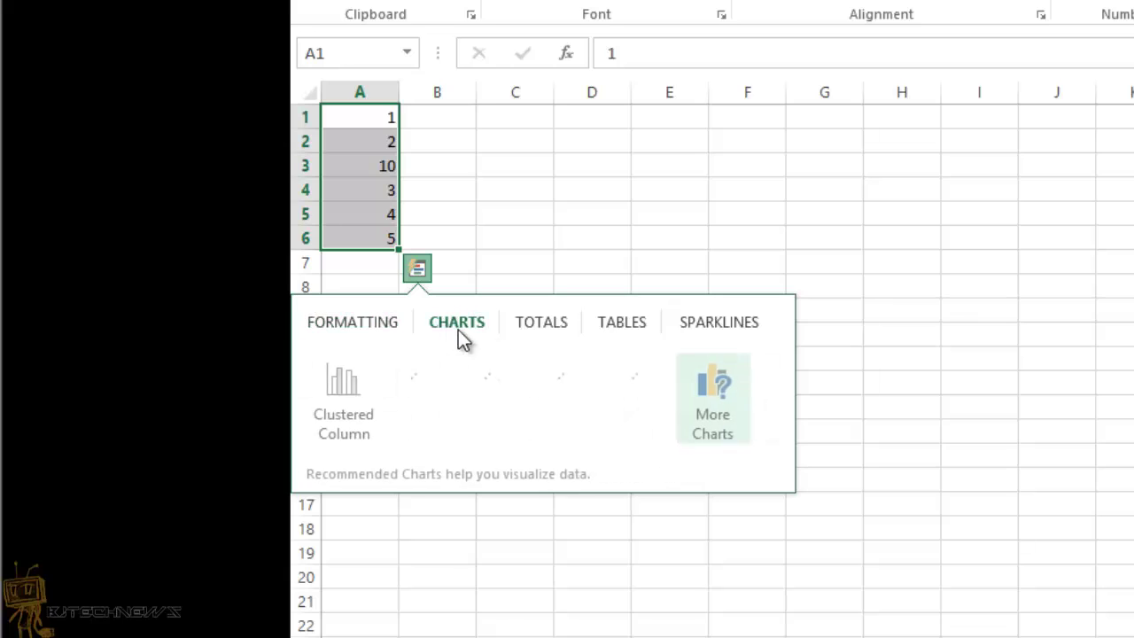
click(553, 324)
click(623, 326)
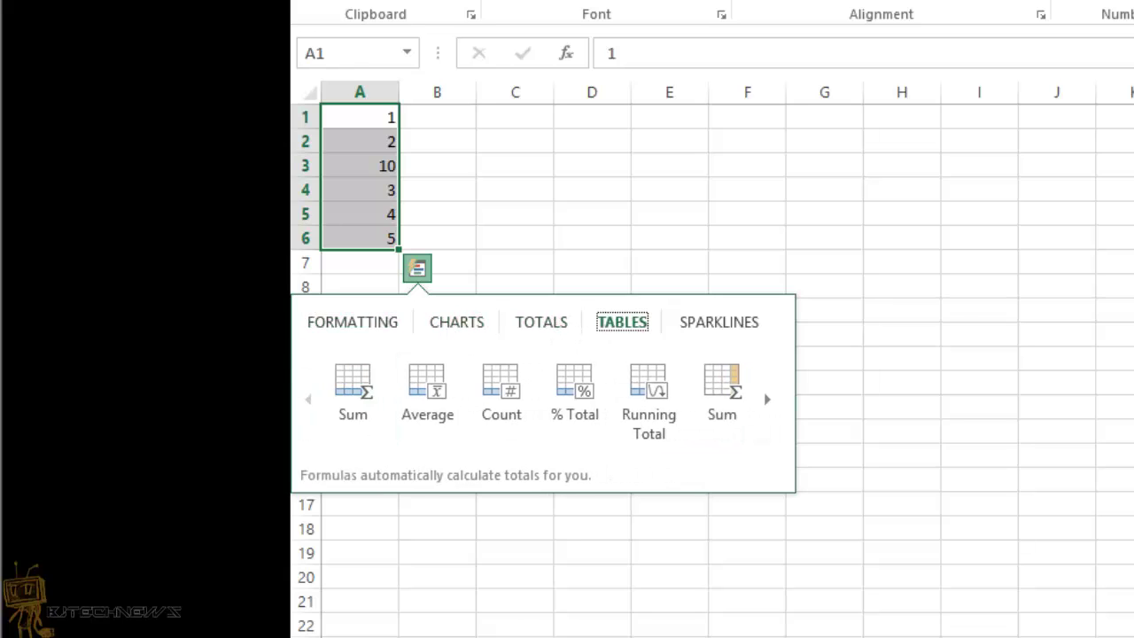
click(727, 316)
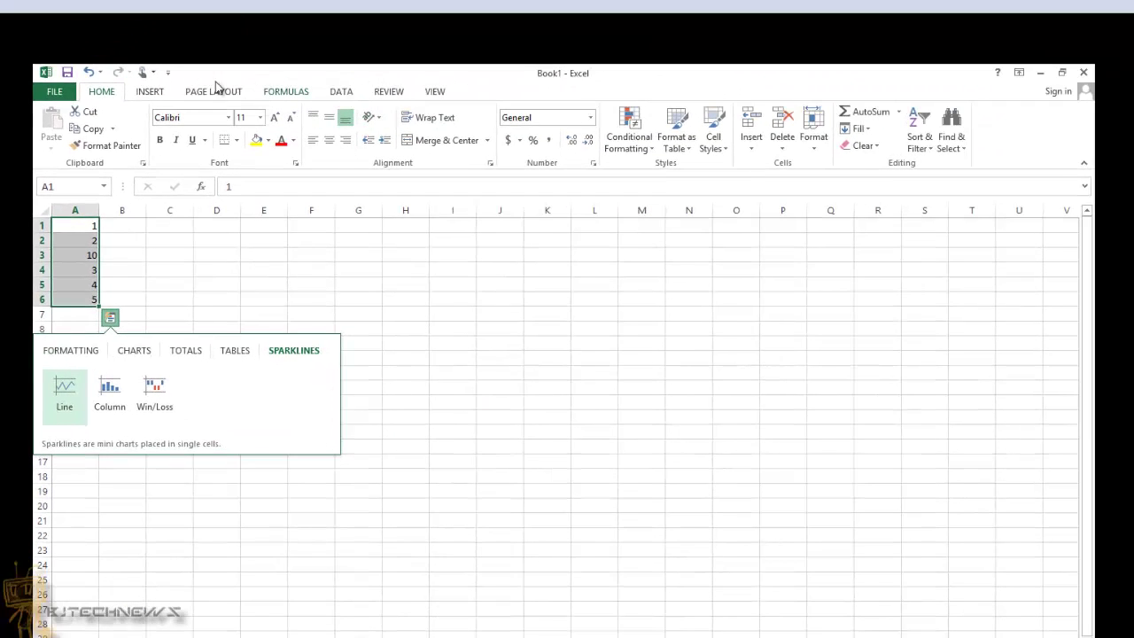
Insert a 3-D pie chart based on the values in A1:A6.
click(152, 92)
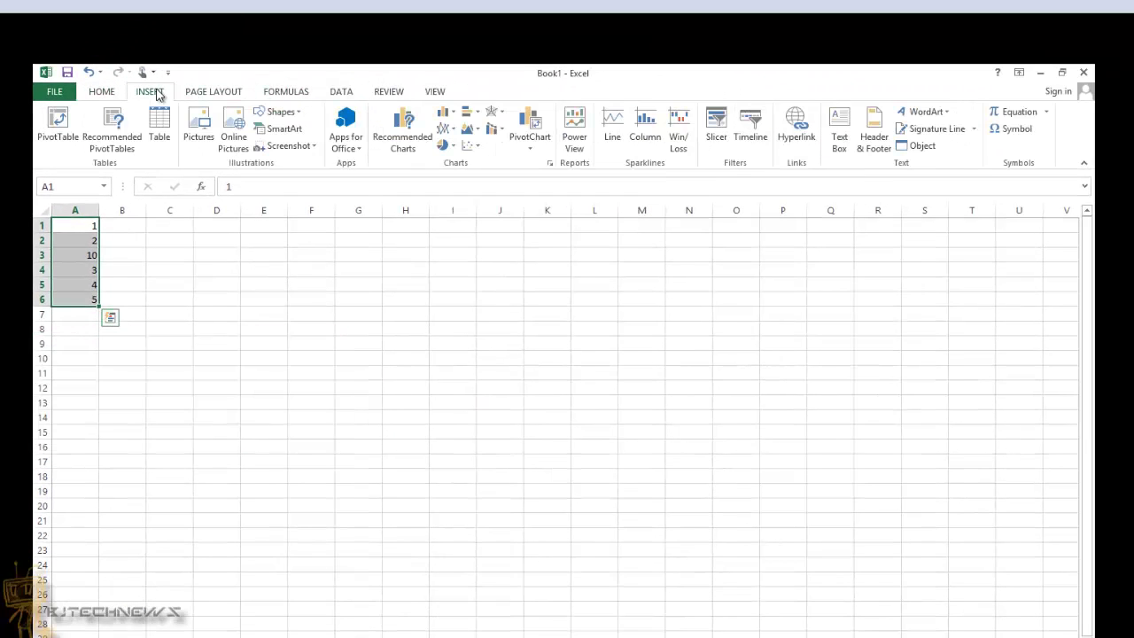
click(444, 145)
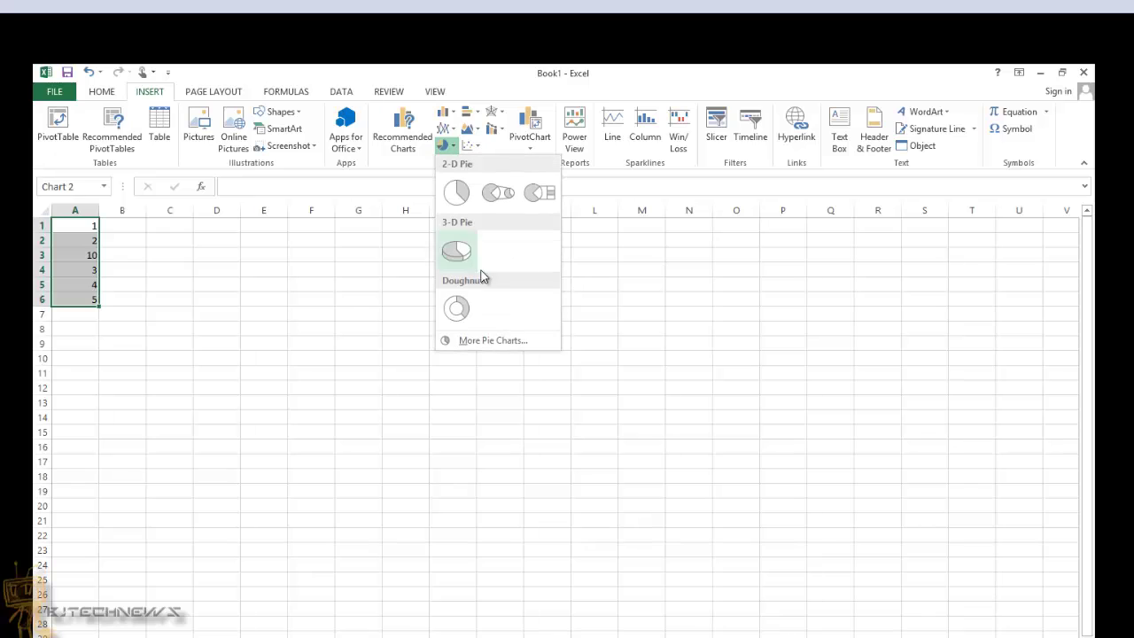
click(456, 252)
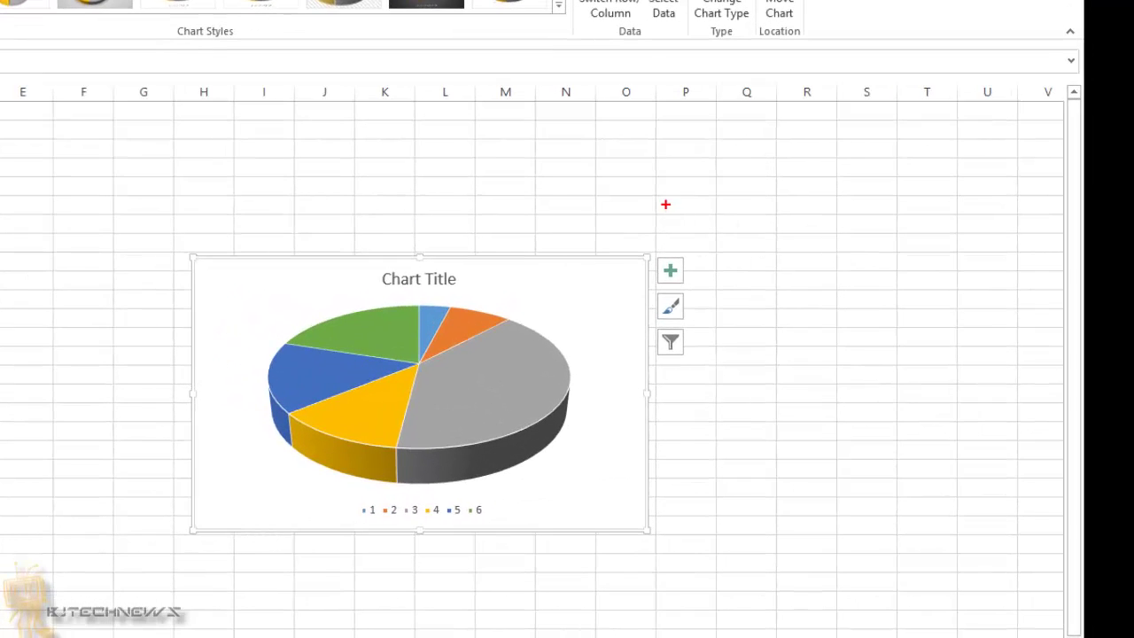
mouse_move(665, 206)
mouse_down()
mouse_move(671, 422)
mouse_move(672, 230)
mouse_move(649, 222)
mouse_up()
mouse_move(804, 212)
mouse_down()
mouse_move(701, 282)
mouse_move(739, 277)
mouse_up()
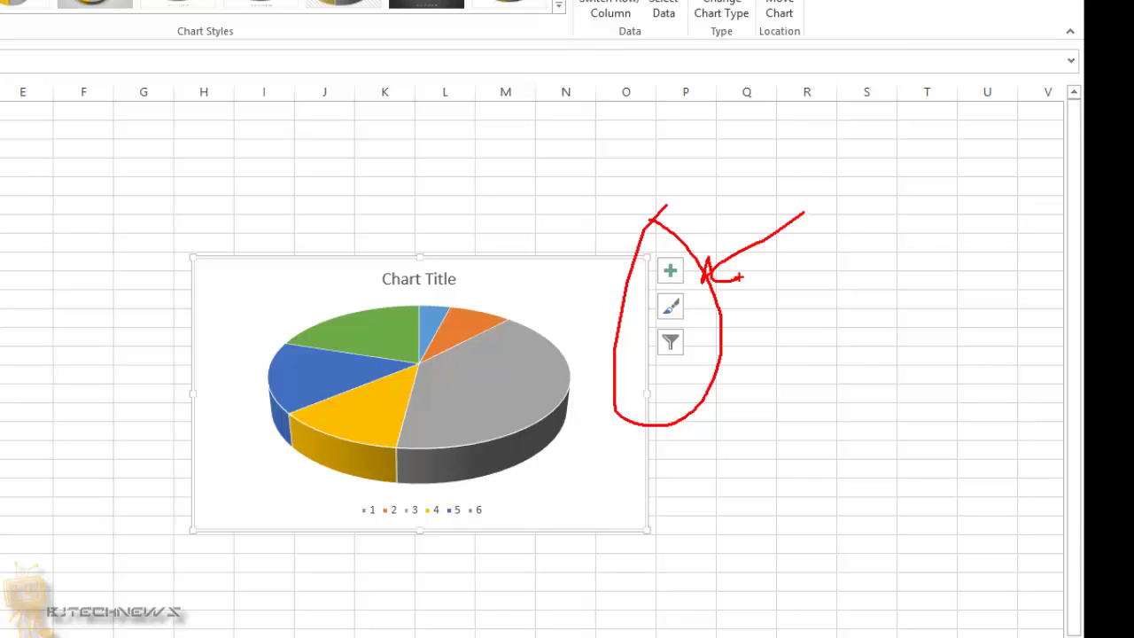
key(Escape)
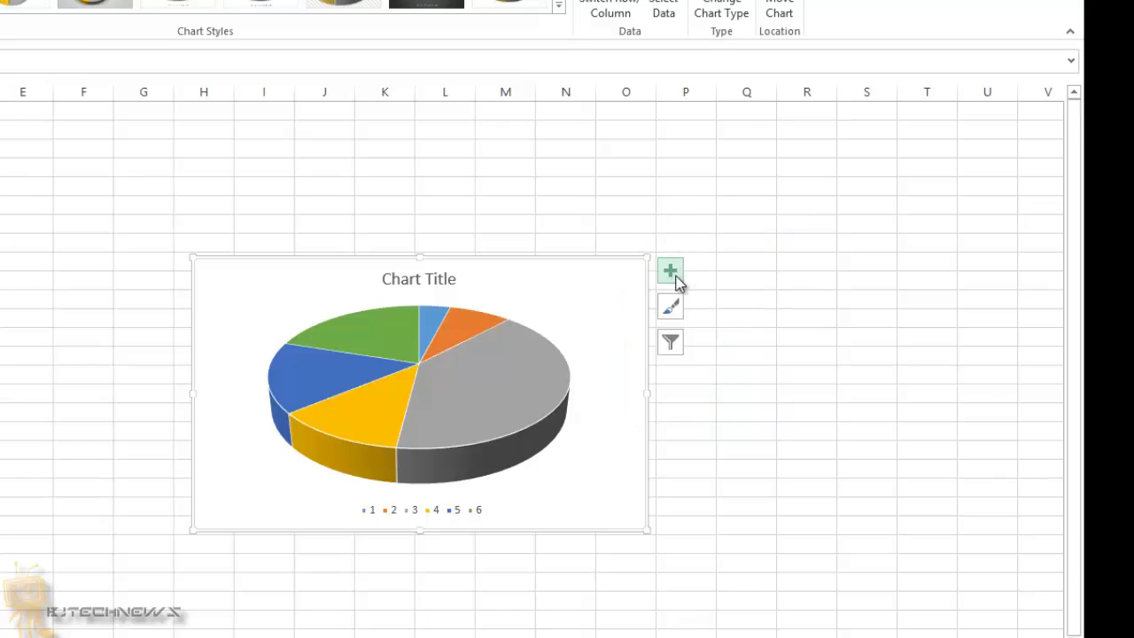
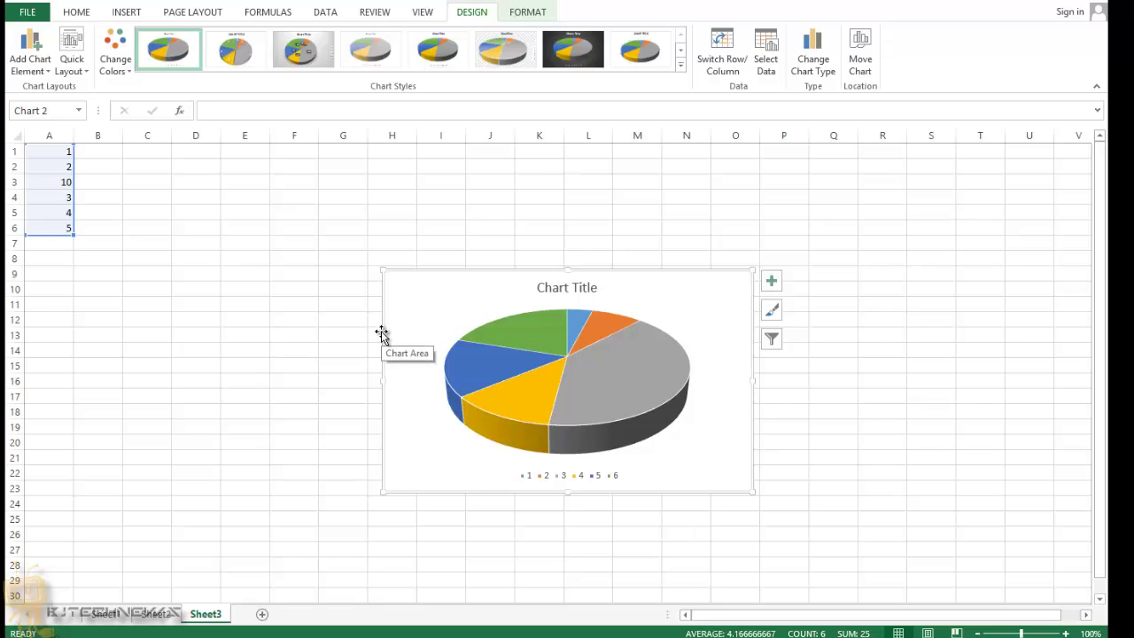
Enable the Developer tab in the ribbon customization options and display its commands.
click(422, 12)
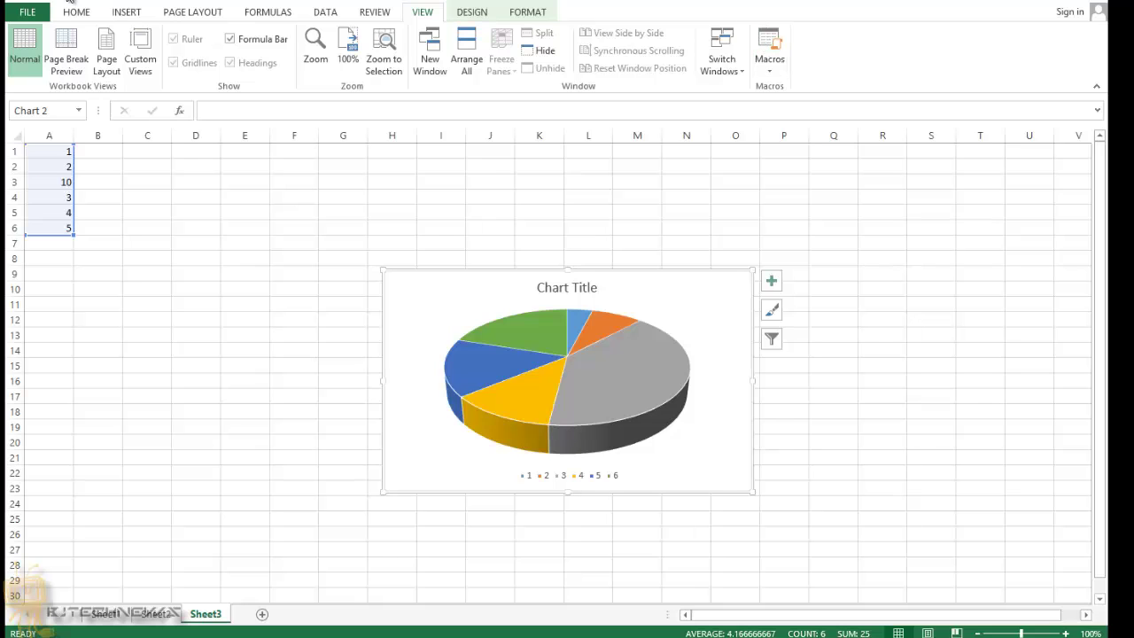
click(27, 12)
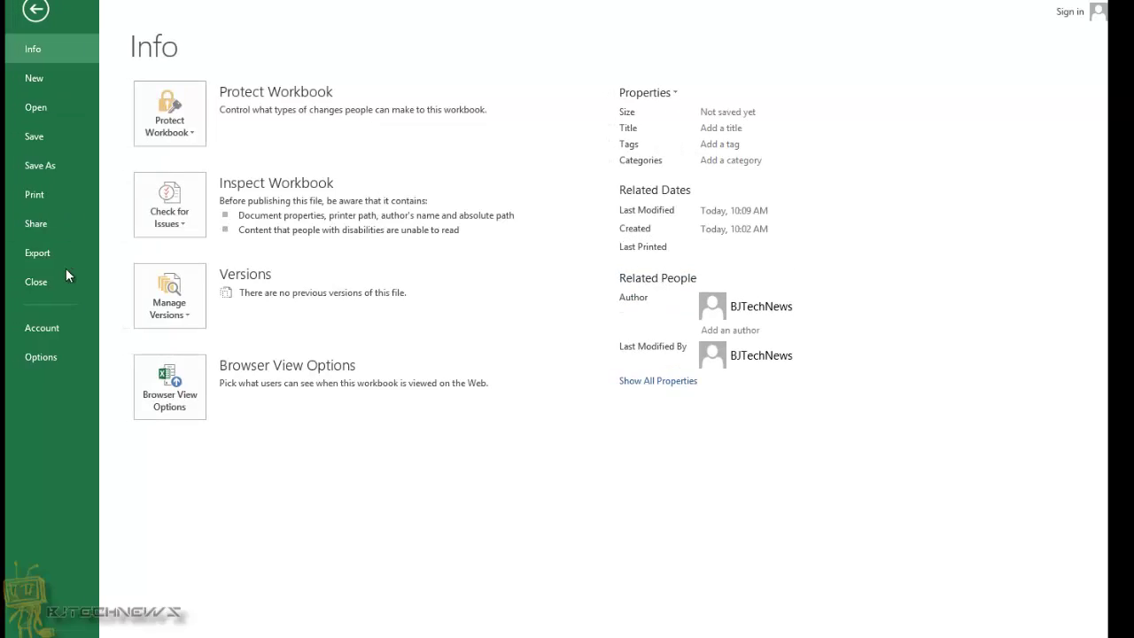
click(43, 357)
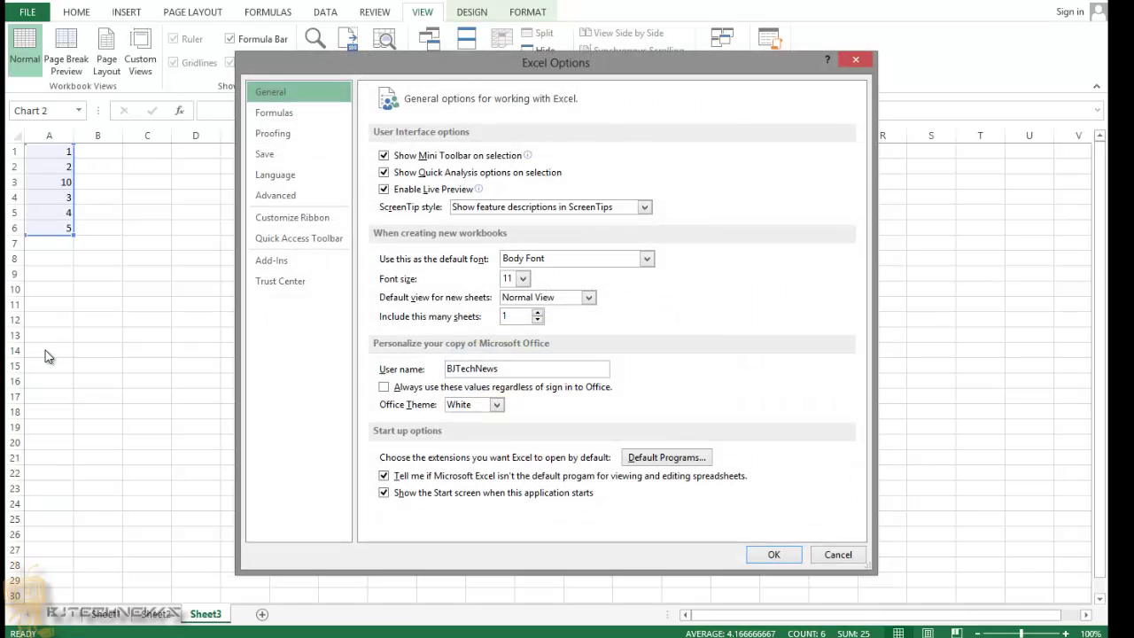
click(326, 220)
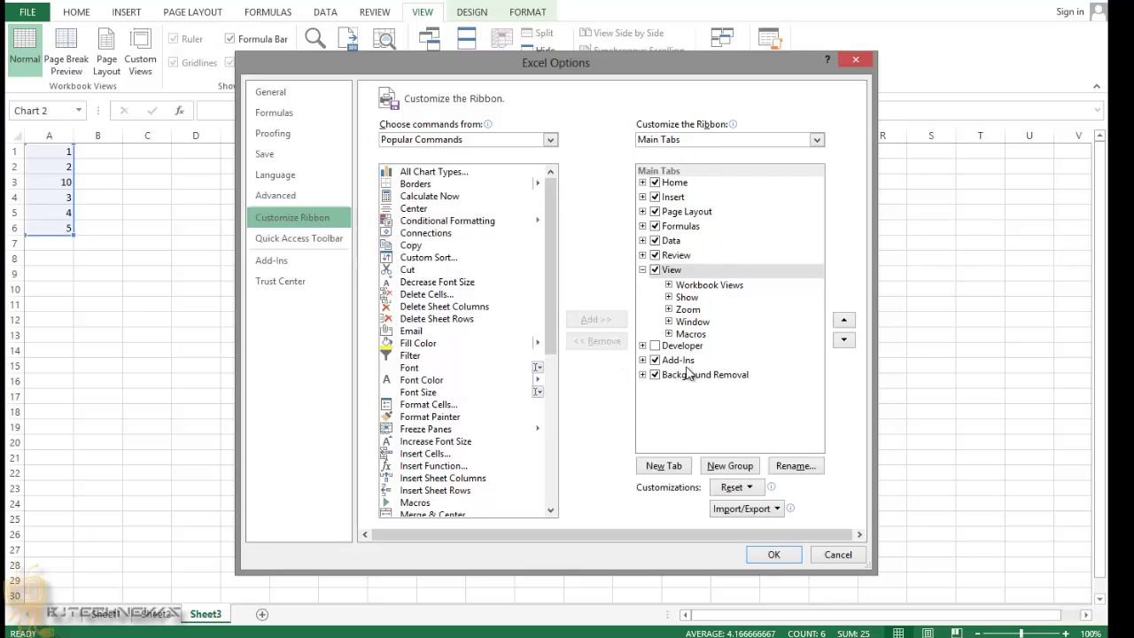
click(654, 346)
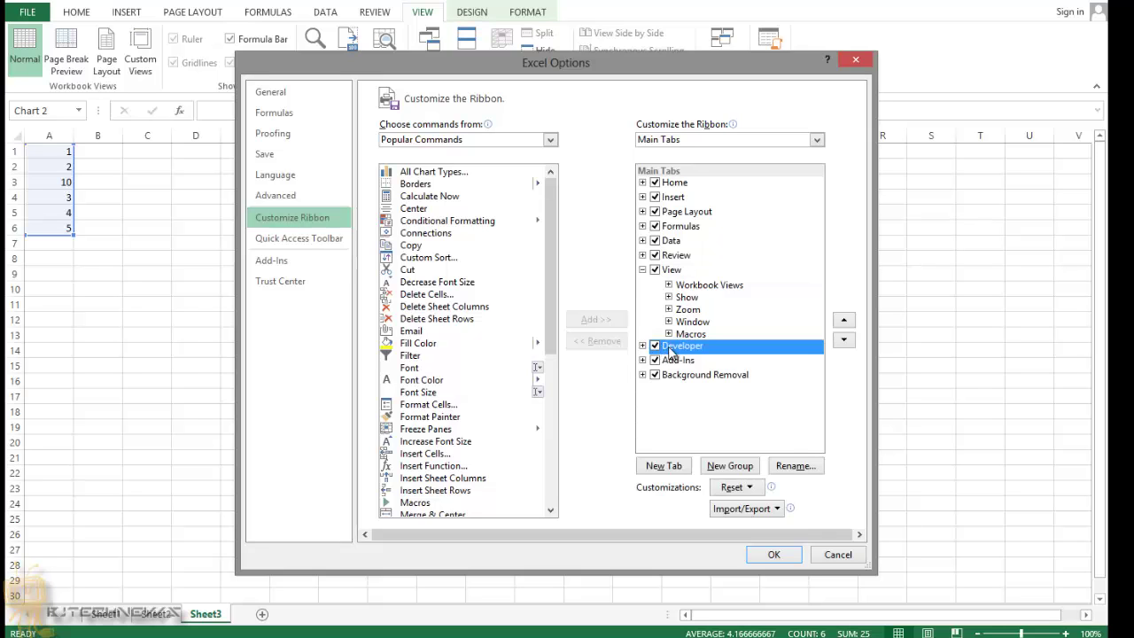
click(780, 555)
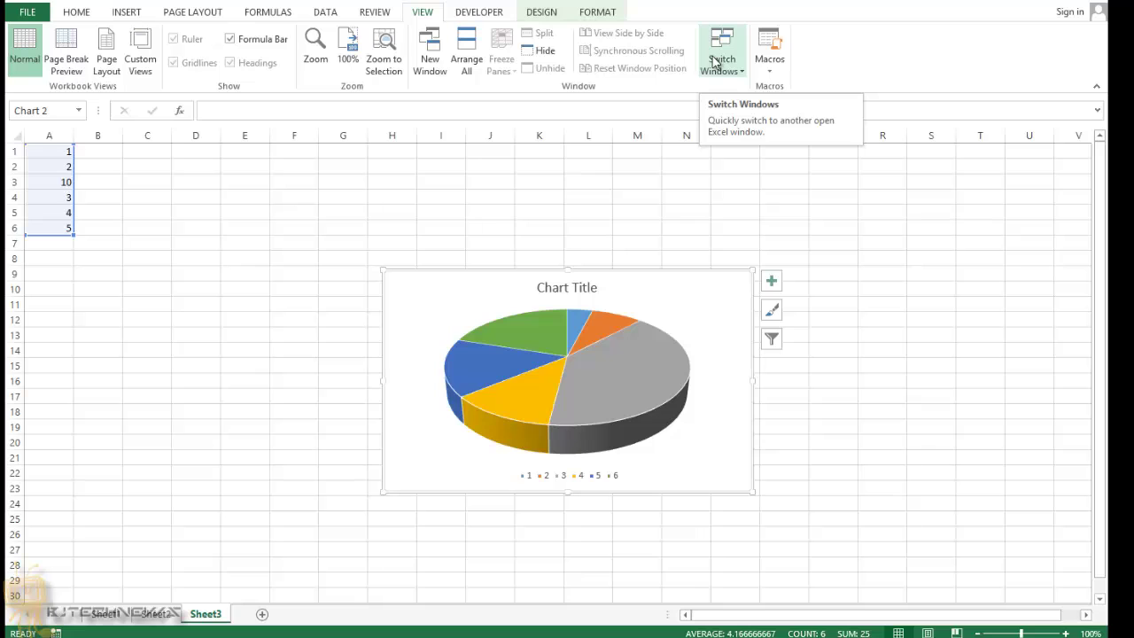
click(485, 15)
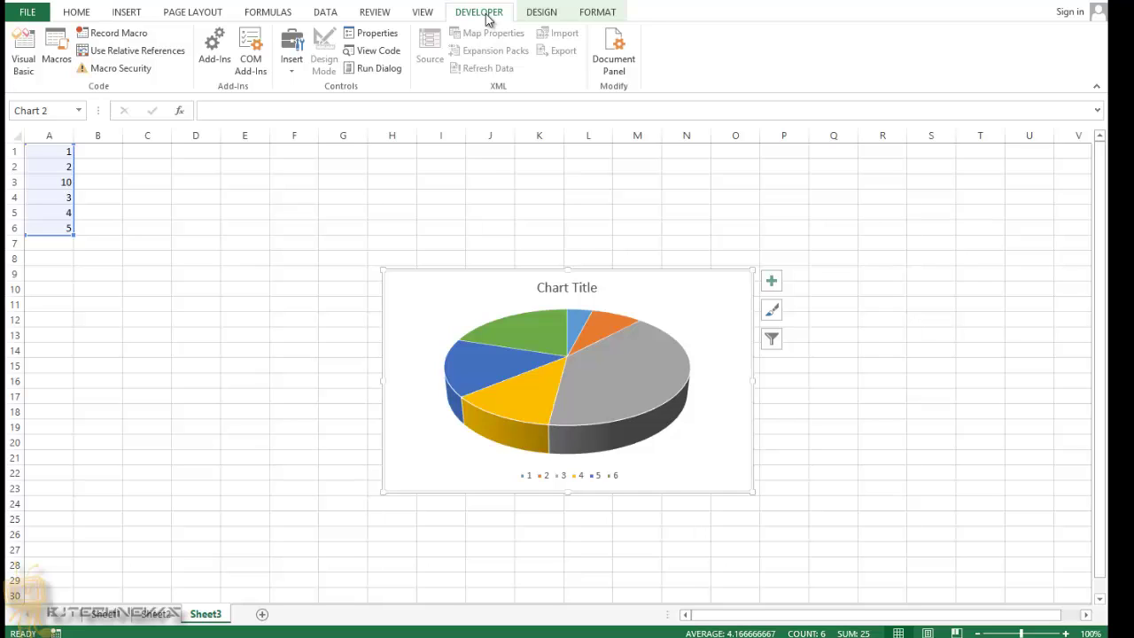
Open the Excel Add-ins manager from the program options, review the available add-ins and cancel.
click(35, 14)
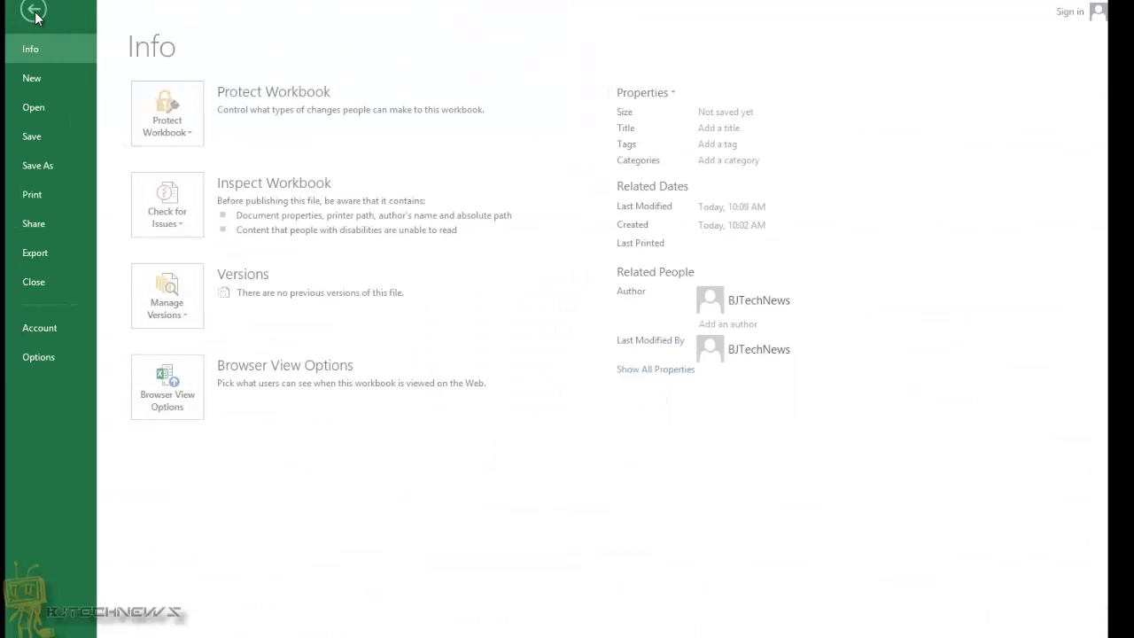
key(Escape)
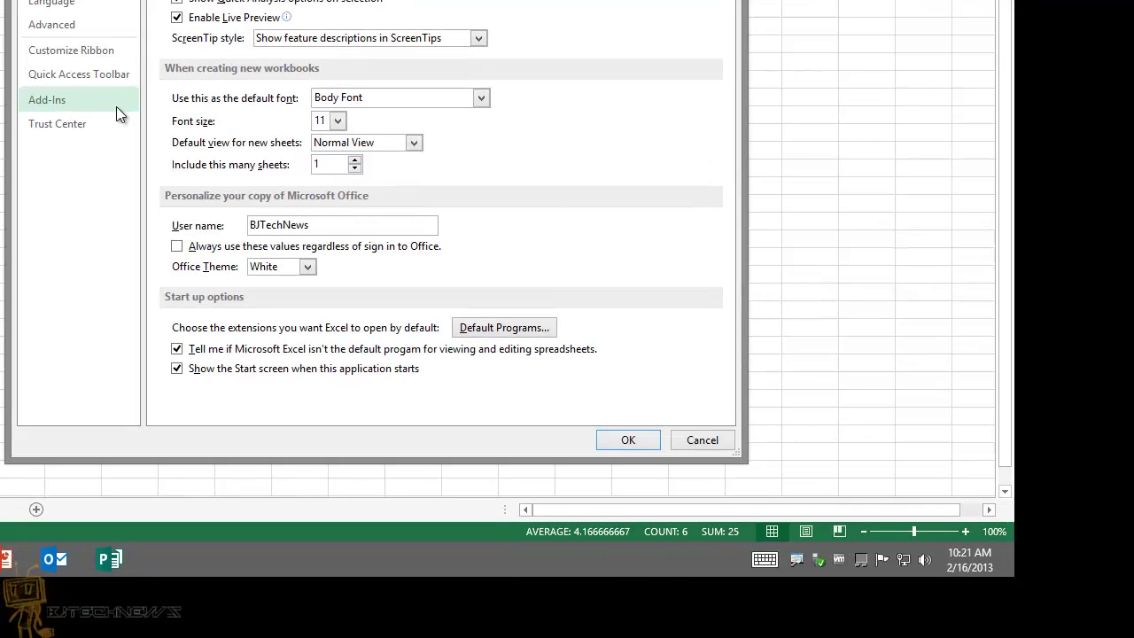
click(57, 103)
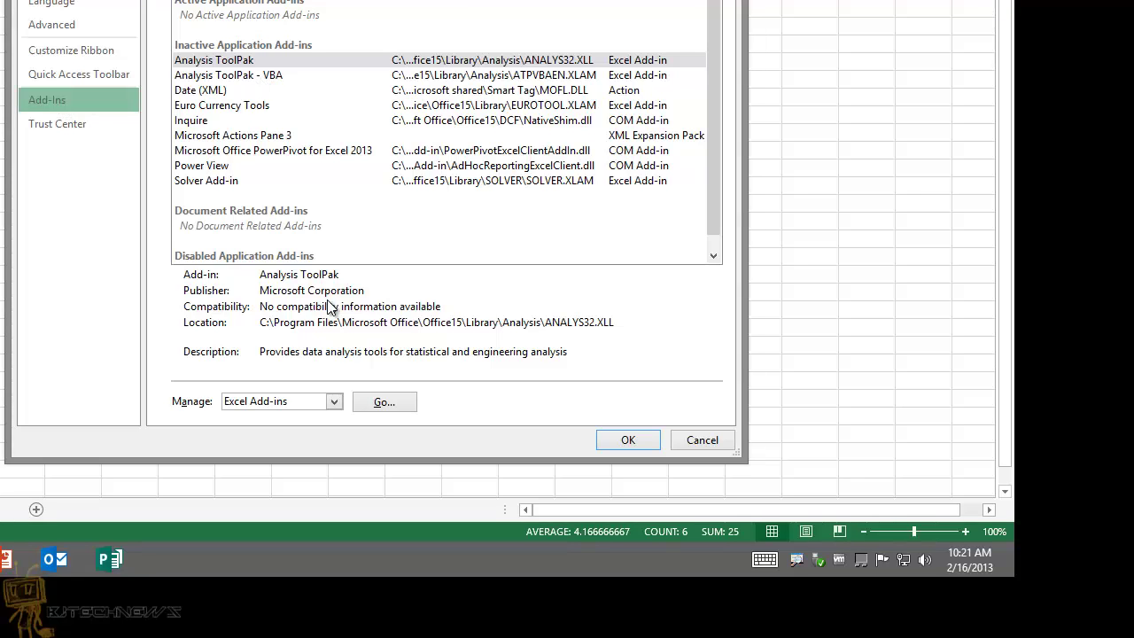
click(374, 402)
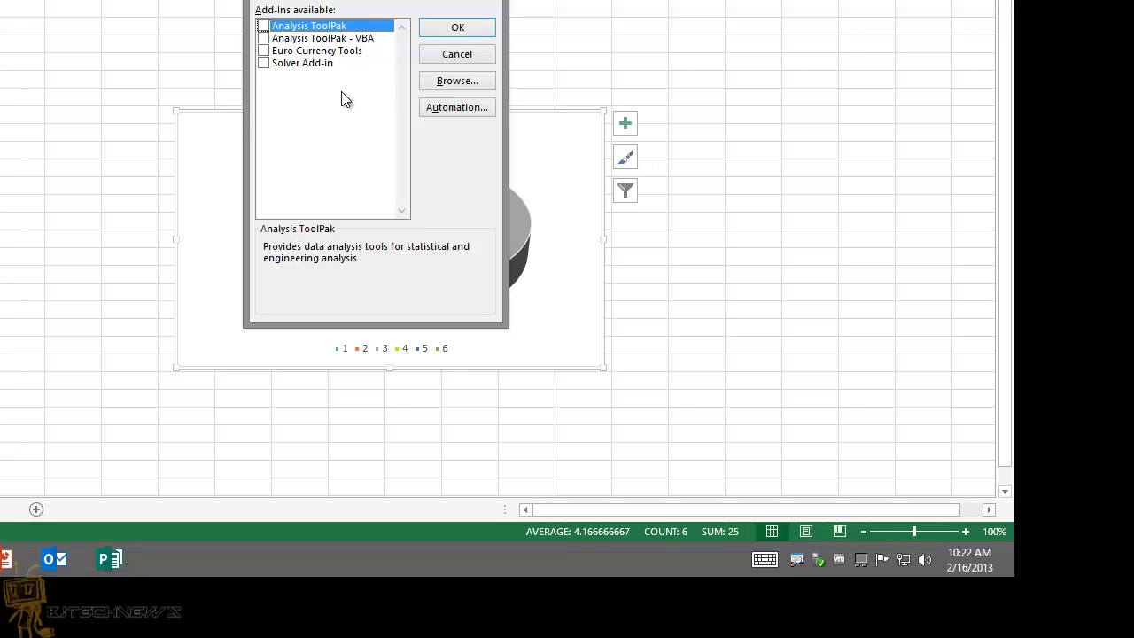
click(472, 57)
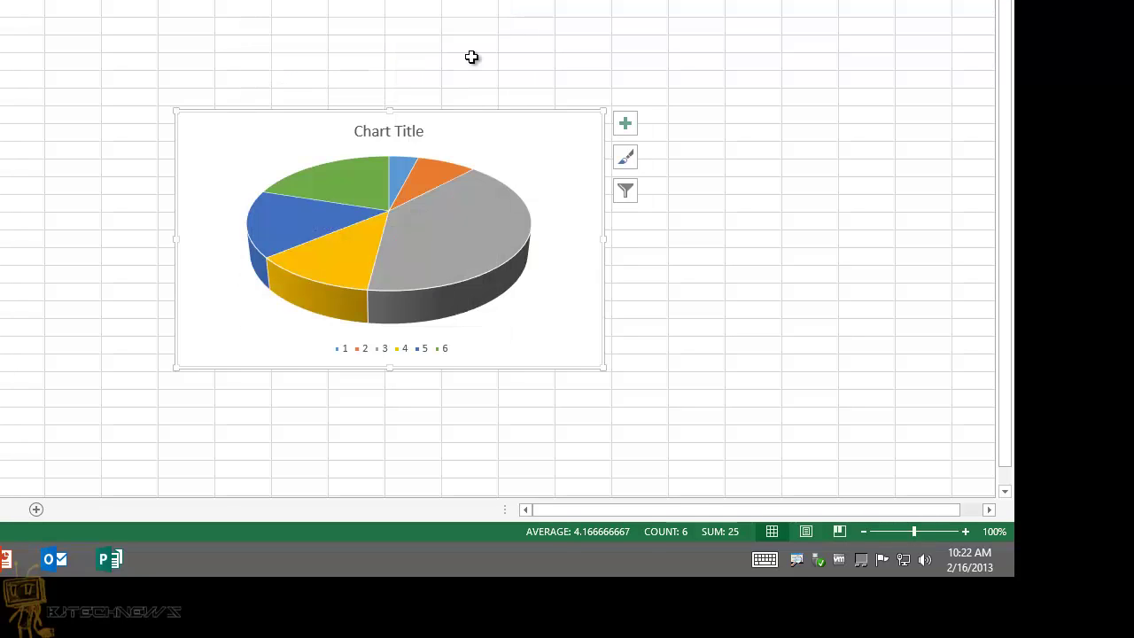